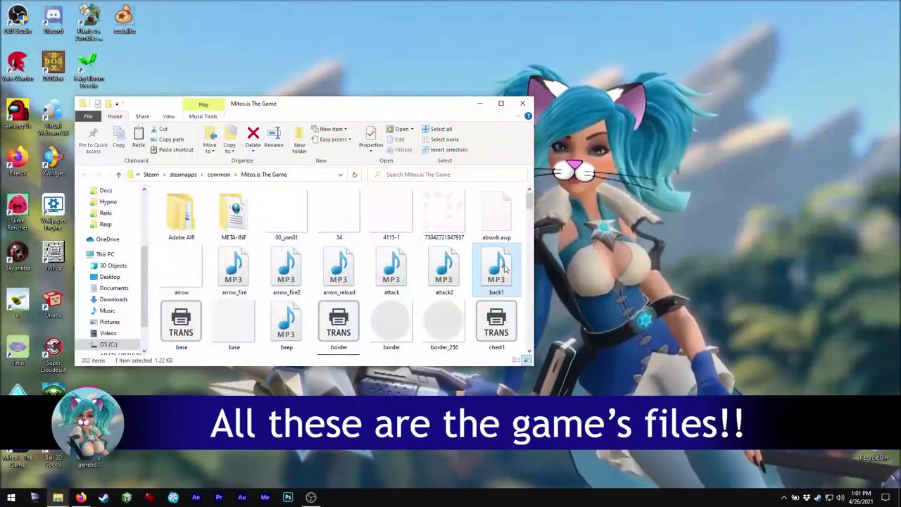
- Look through the files in the Mitos.is The Game folder, play the st1 music track and close the player
key("Left")
key("Left")
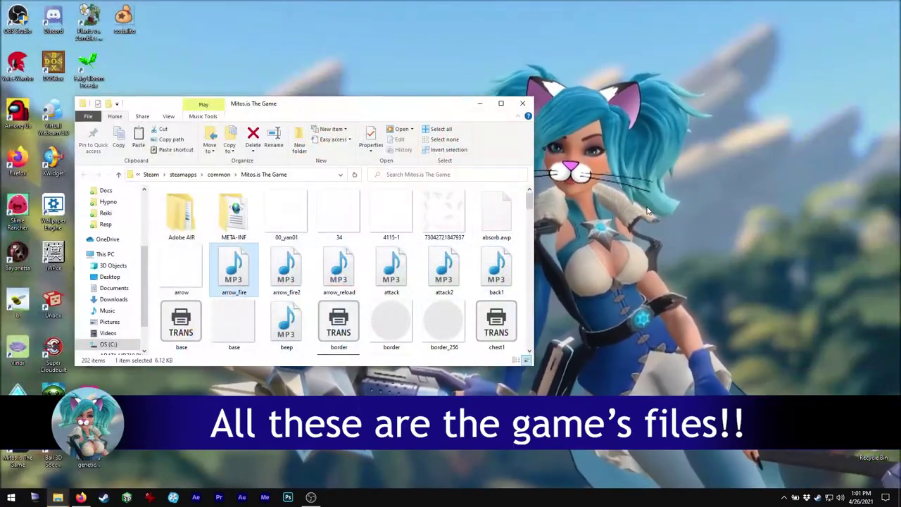
key("Left")
key("Up")
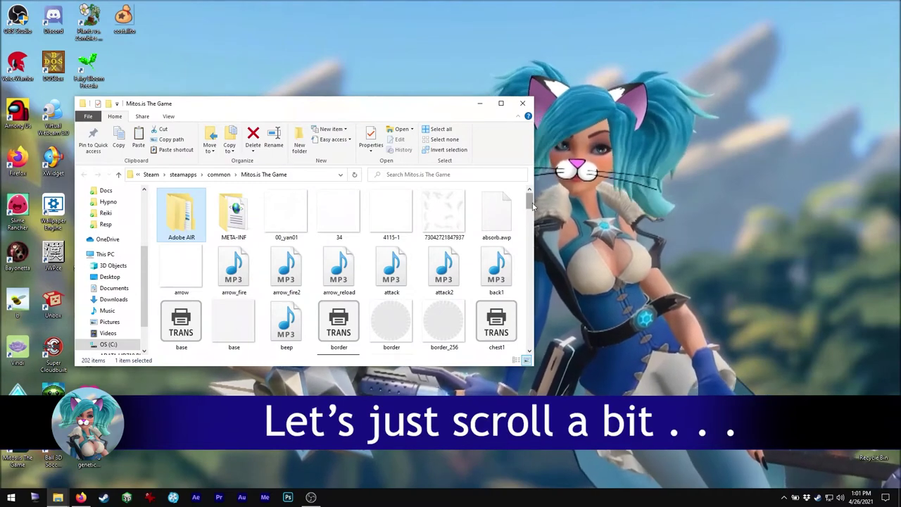
left_click_drag(532, 204, 529, 313)
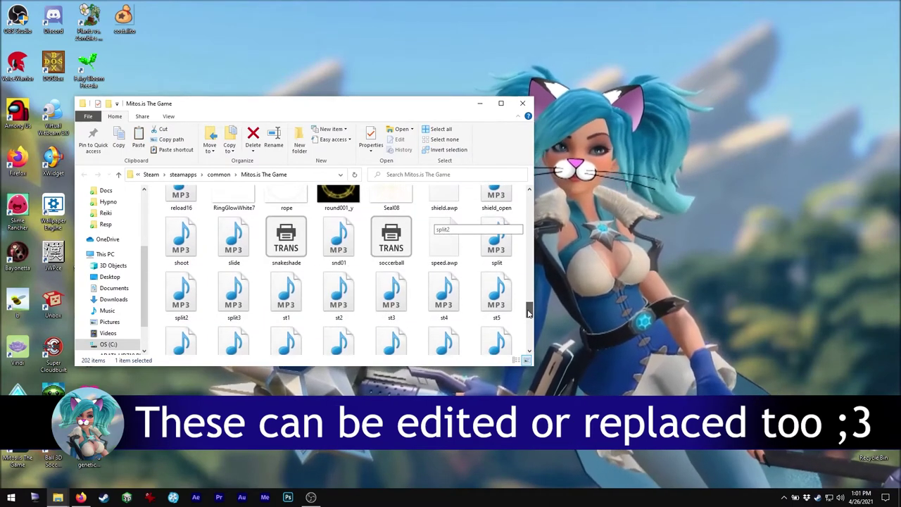
left_click(294, 304)
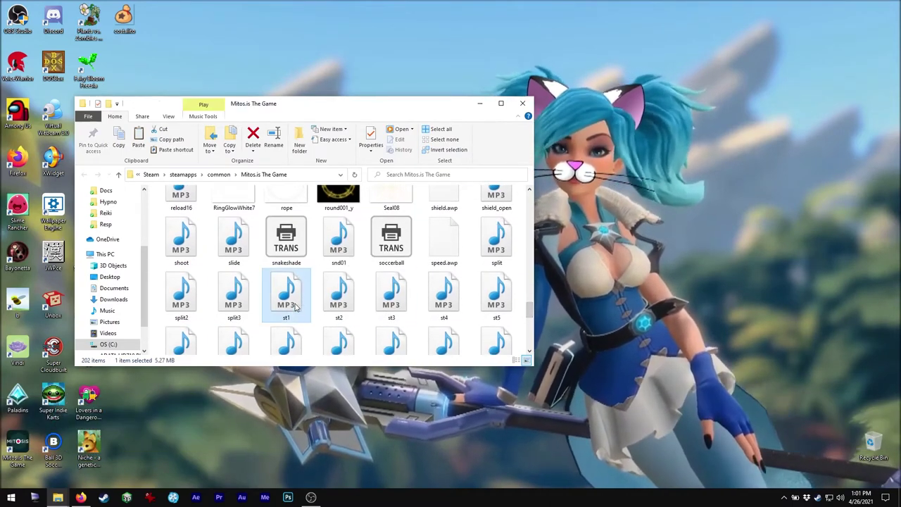
double_click(295, 307)
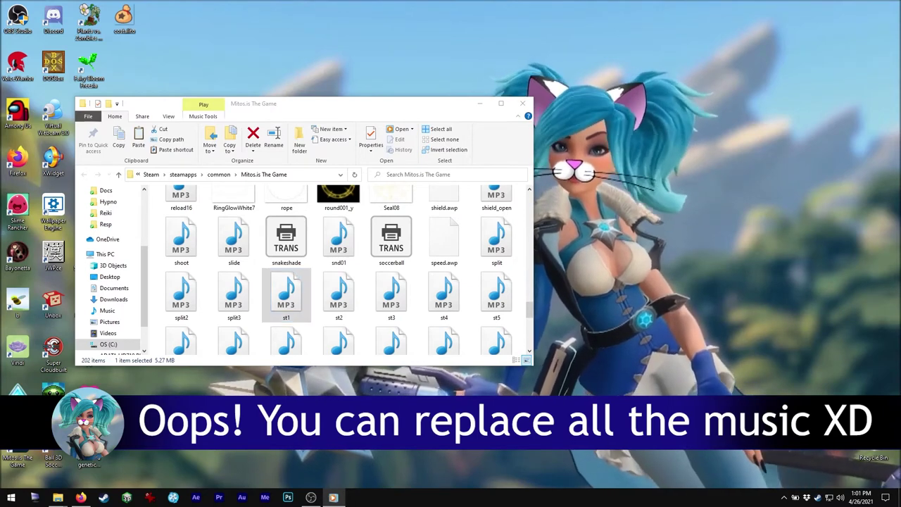
key("alt+F4")
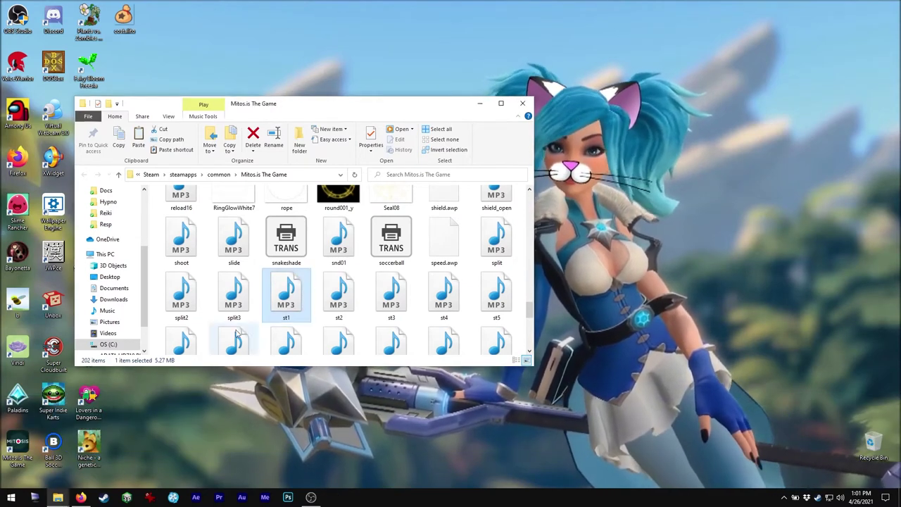
- Find the two light_virus files in the game folder and make backup copies of both in the same folder
left_click(347, 250)
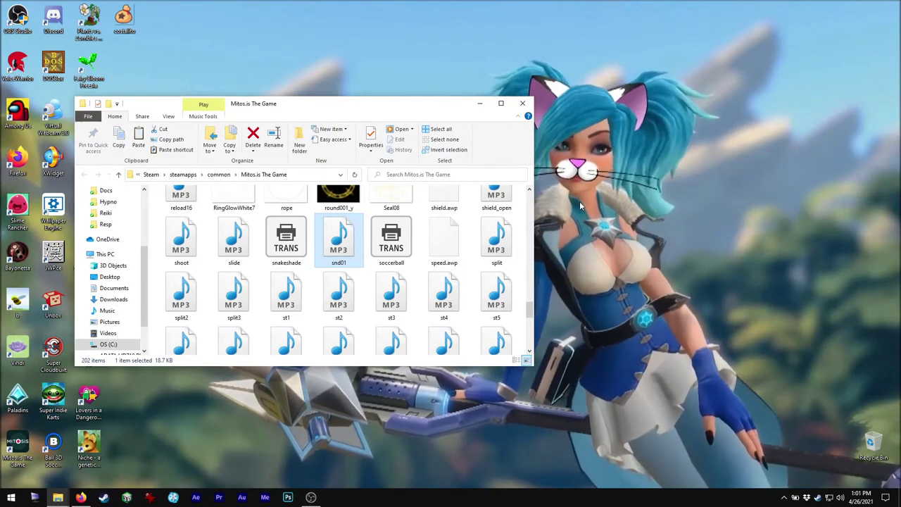
key("Up")
key("Up")
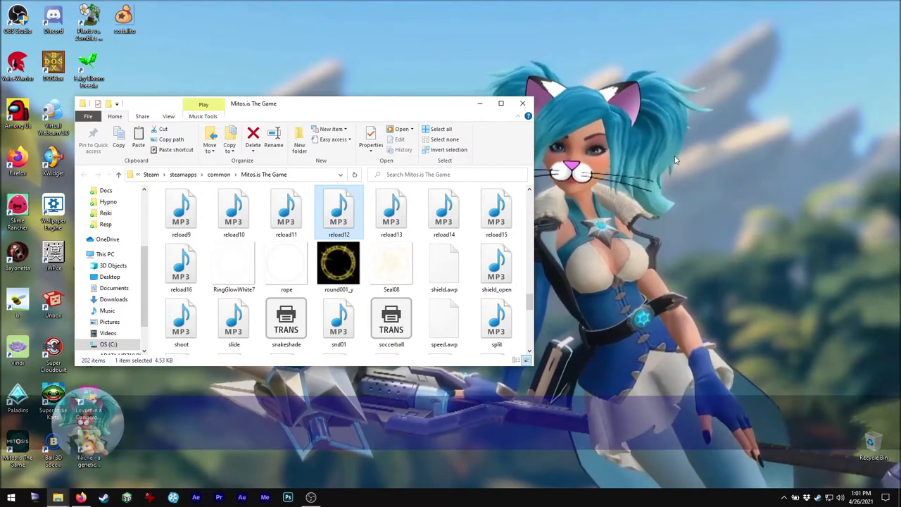
key("Down")
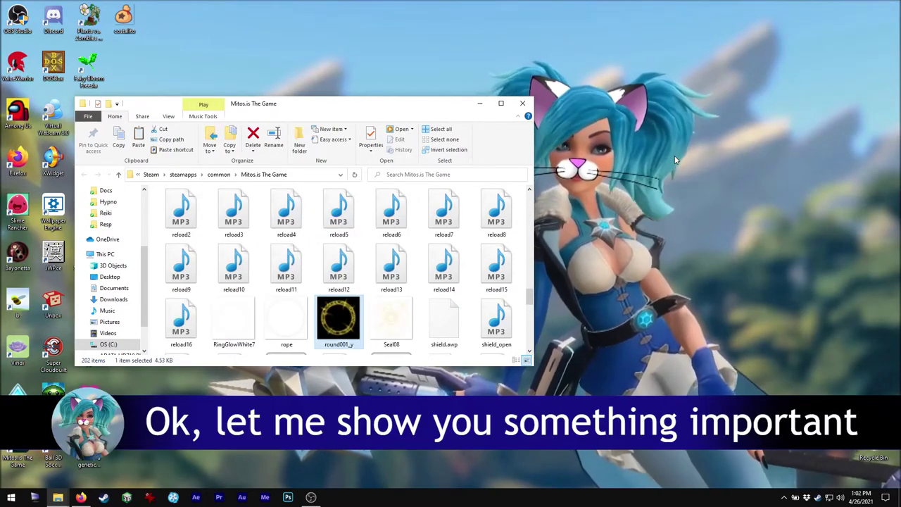
key("Down")
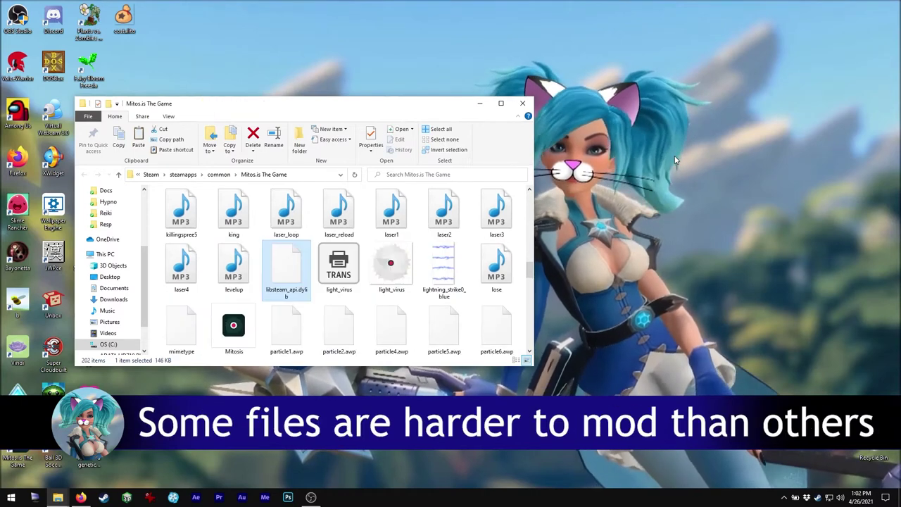
left_click(337, 275)
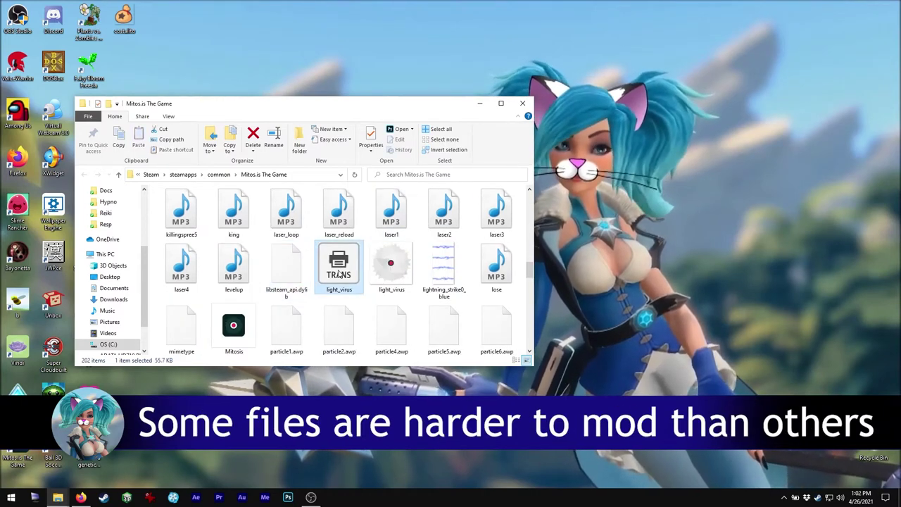
left_click(394, 272)
left_click(393, 269, "ctrl")
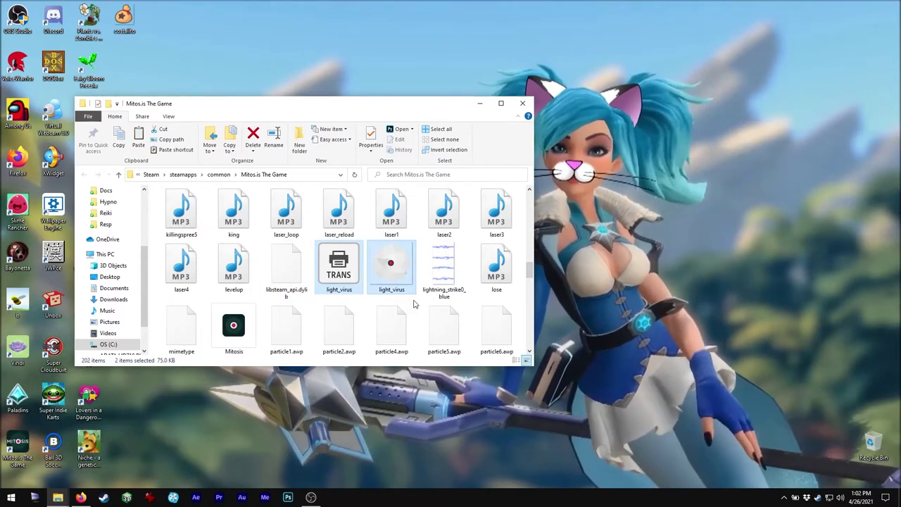
left_click(338, 275, "ctrl")
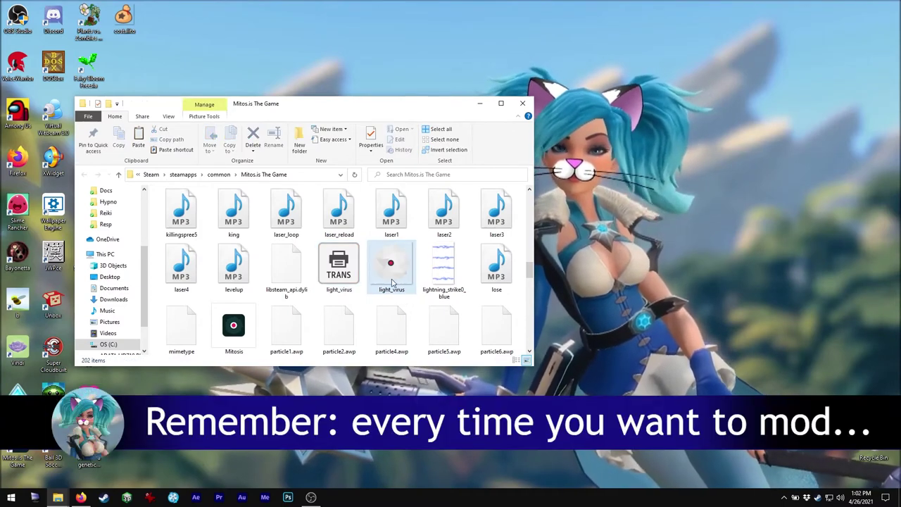
left_click(339, 276, "ctrl")
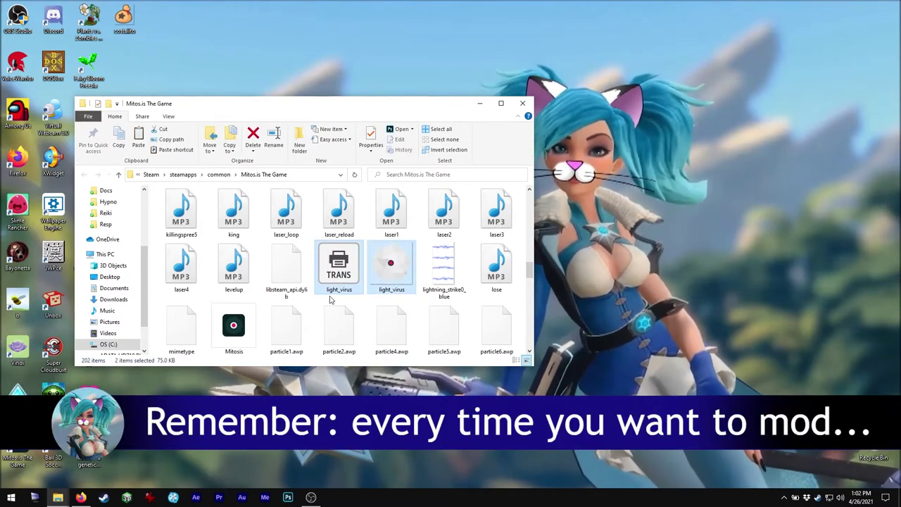
key("ctrl+v")
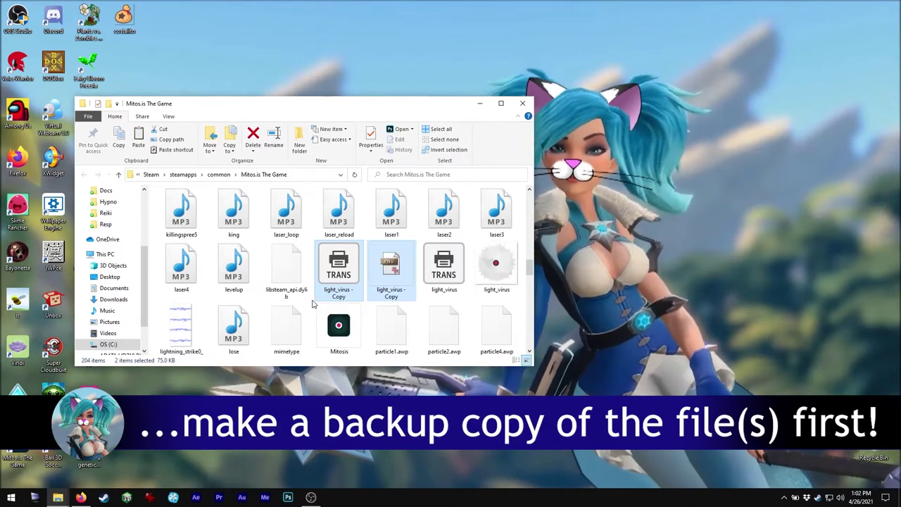
left_click(424, 305)
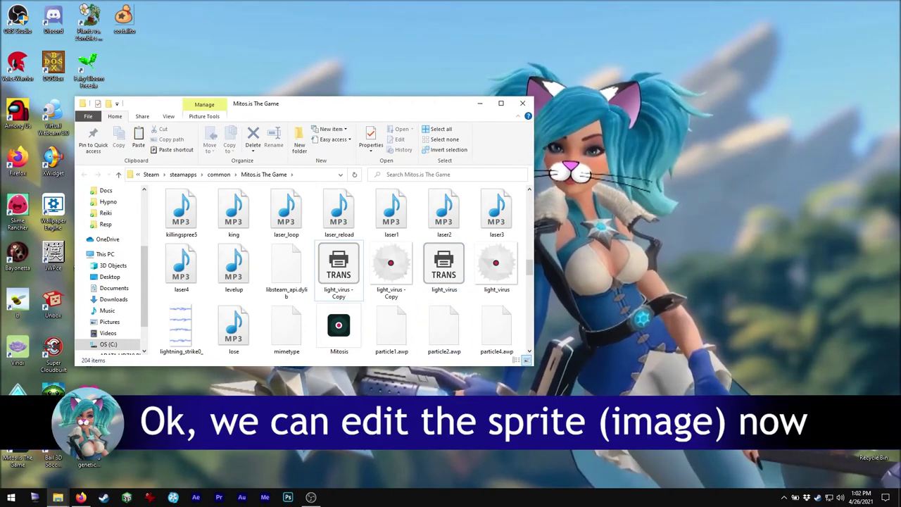
- Switch to Photopea in Firefox, open the original light_virus image from the game folder and select its layer's pixels
left_click(82, 498)
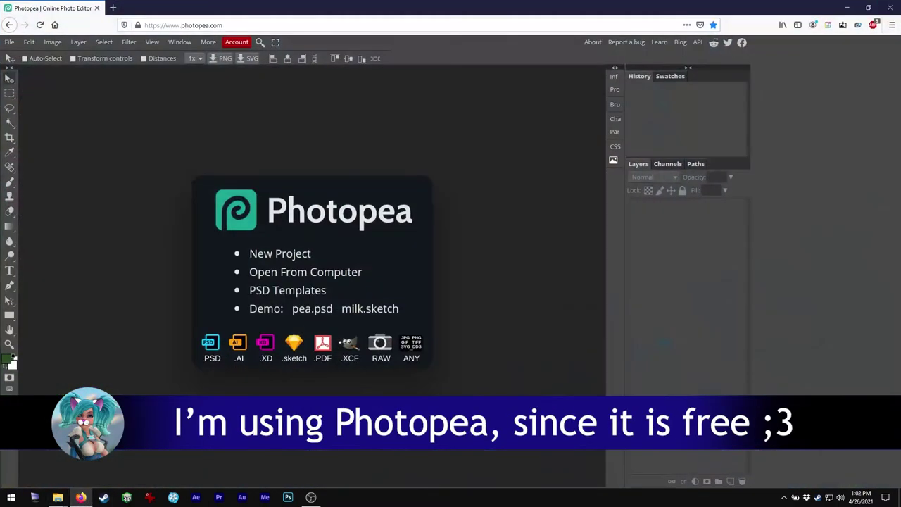
left_click(138, 465)
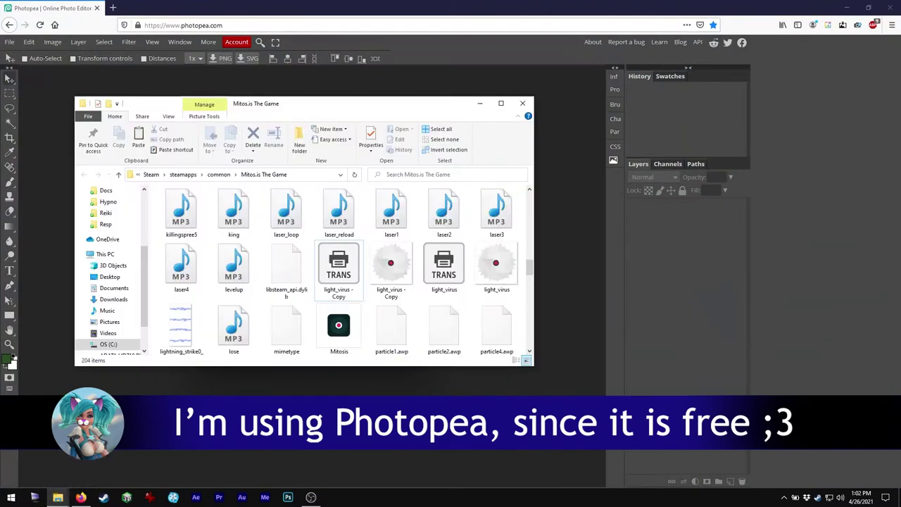
left_click_drag(551, 284, 549, 282)
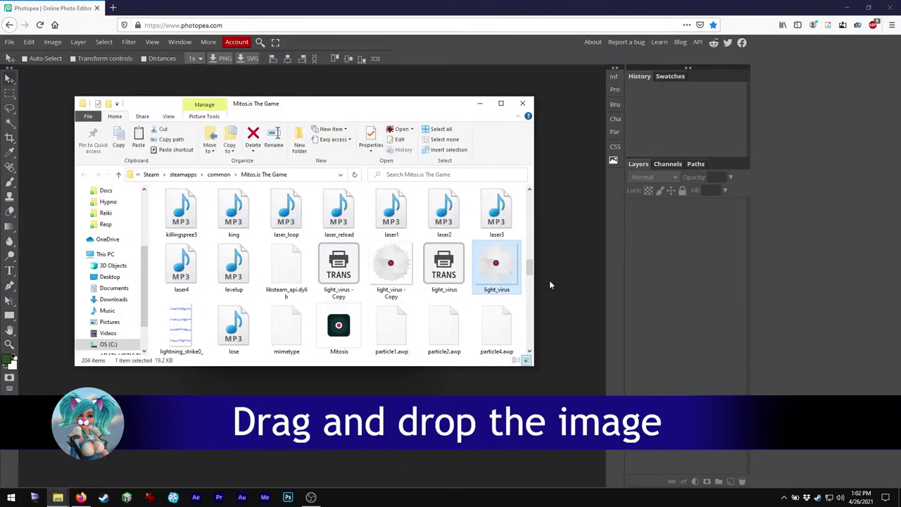
left_click(514, 23)
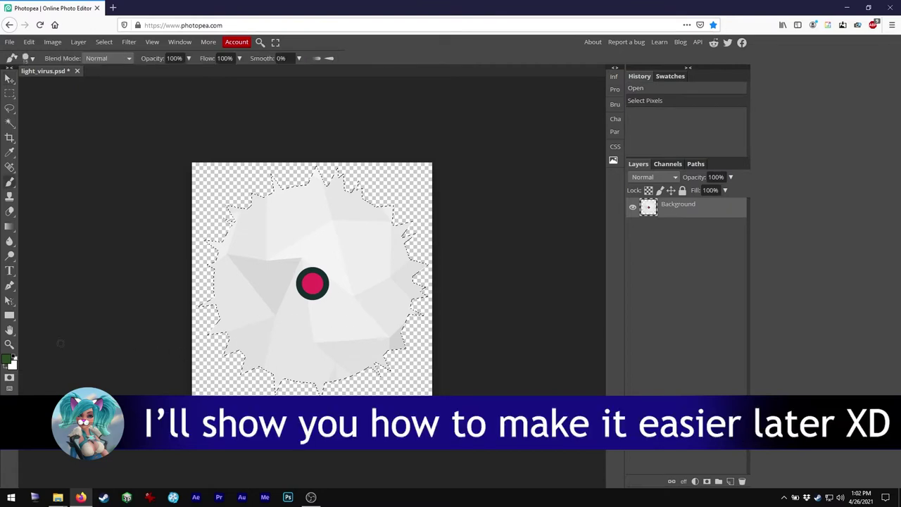
- Set the foreground colour to bright green and paint the sprite's spiky outer rim with a large brush
left_click(9, 359)
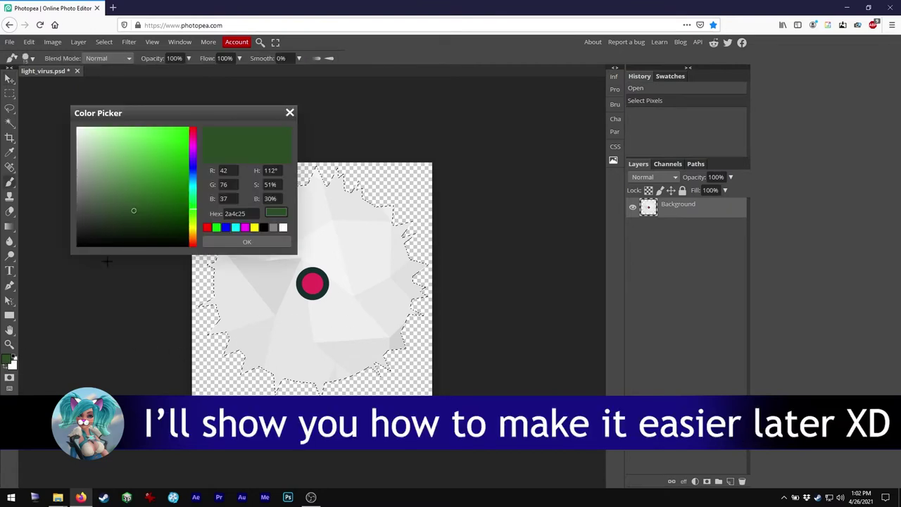
left_click(189, 126)
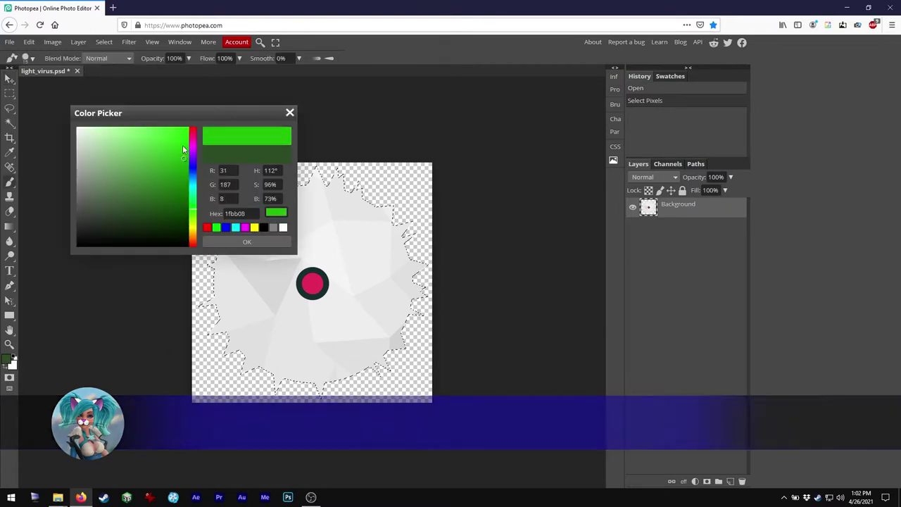
left_click(215, 242)
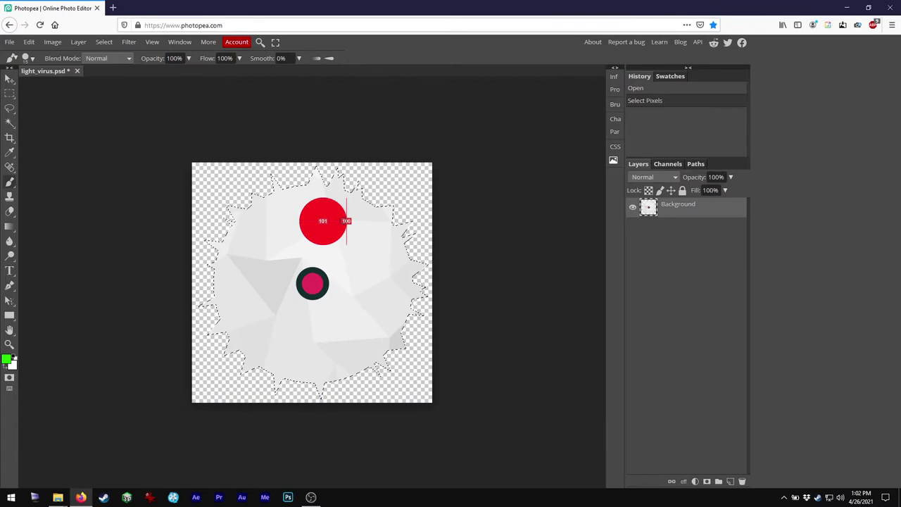
mouse_move(404, 188)
left_mouse_down()
mouse_move(392, 219)
mouse_move(408, 247)
mouse_move(416, 303)
mouse_move(394, 348)
left_mouse_up()
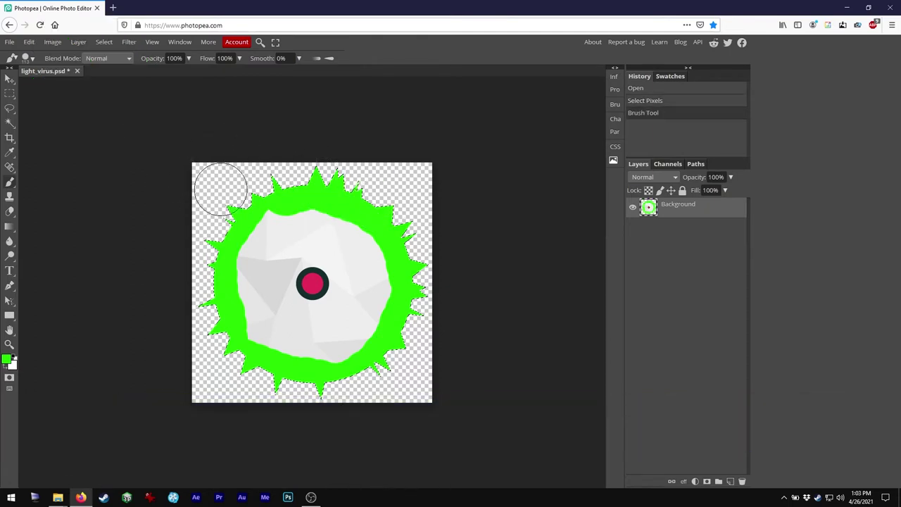
left_click_drag(205, 187, 198, 187)
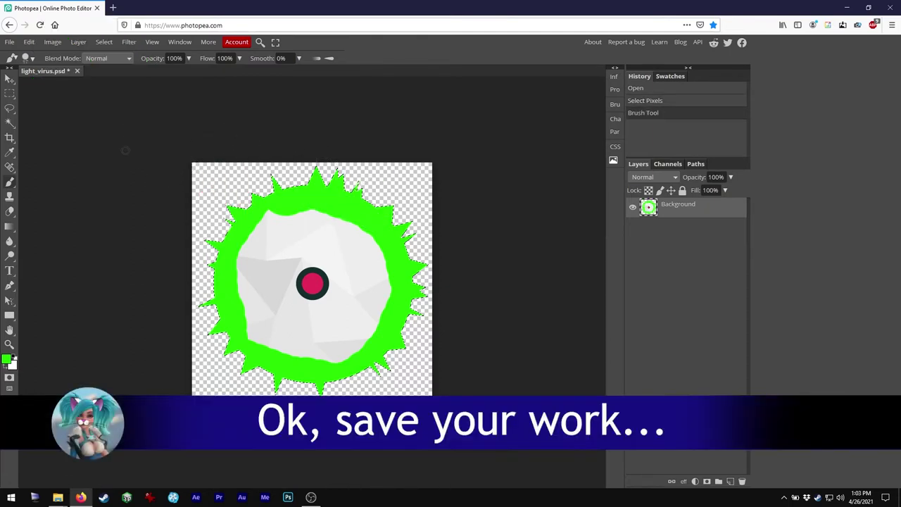
- Export the painted sprite as a PNG and save light_virus.png to the computer
left_click(10, 42)
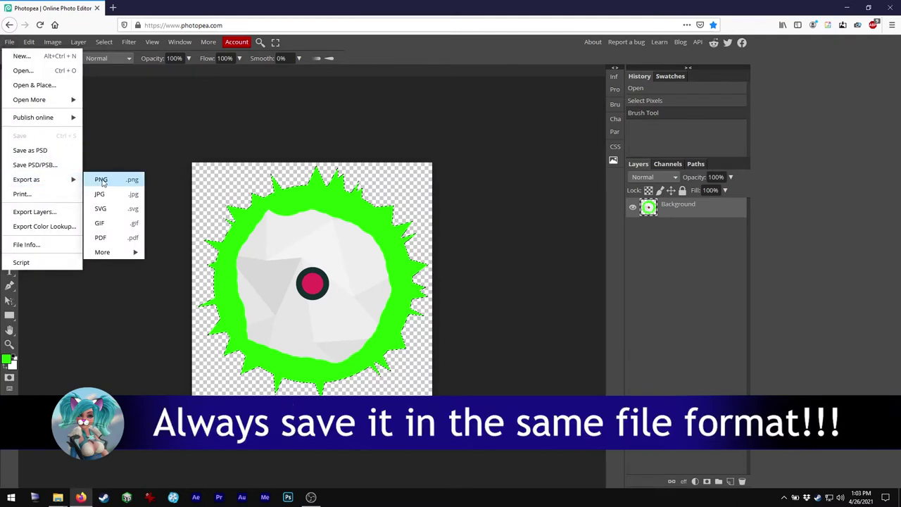
left_click(101, 179)
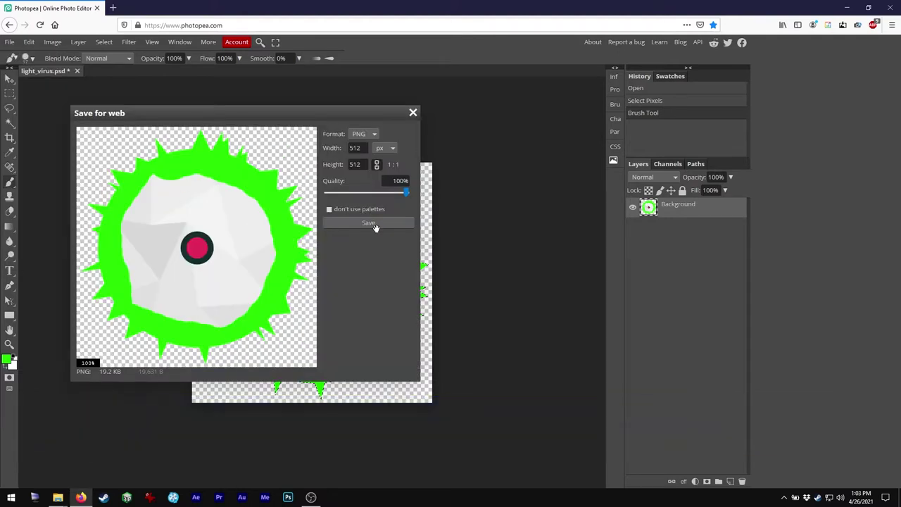
left_click(377, 226)
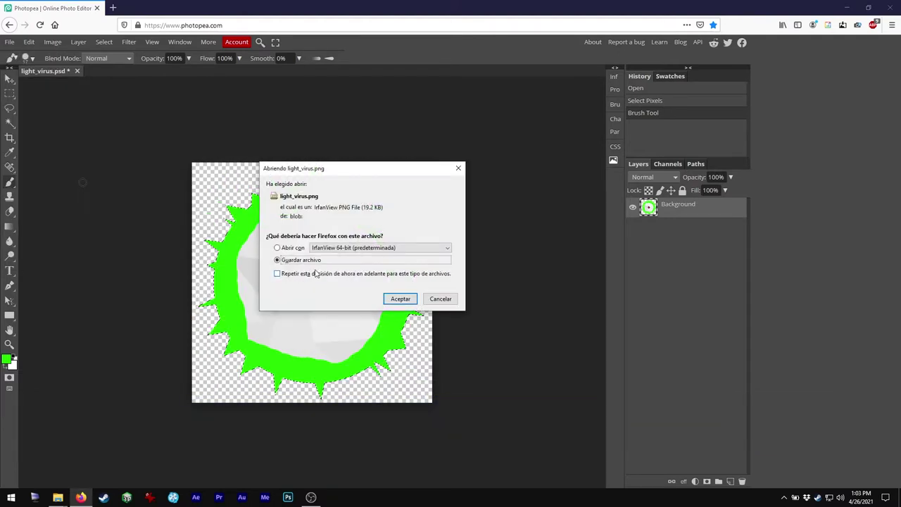
left_click(400, 299)
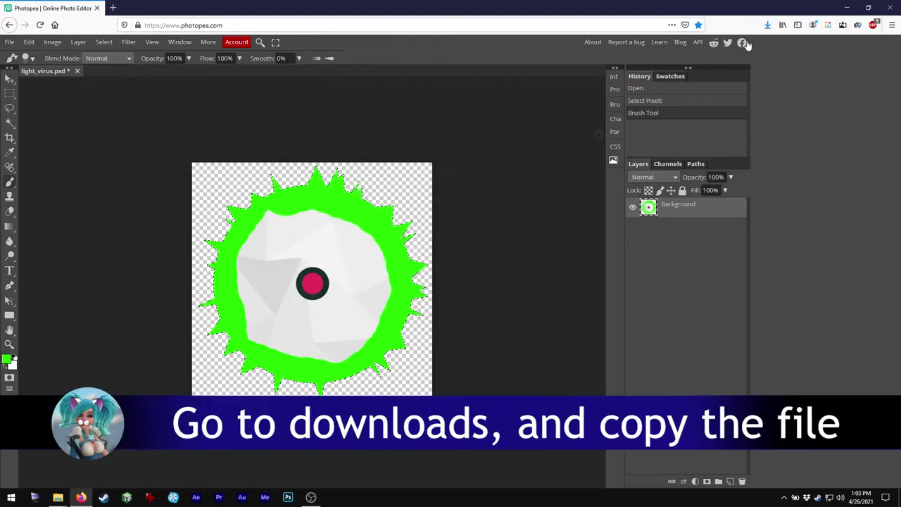
- Move light_virus.png from Downloads into the Mitos.is The Game folder, replacing the original file, and minimize the browser
left_click(769, 26)
left_click(765, 45)
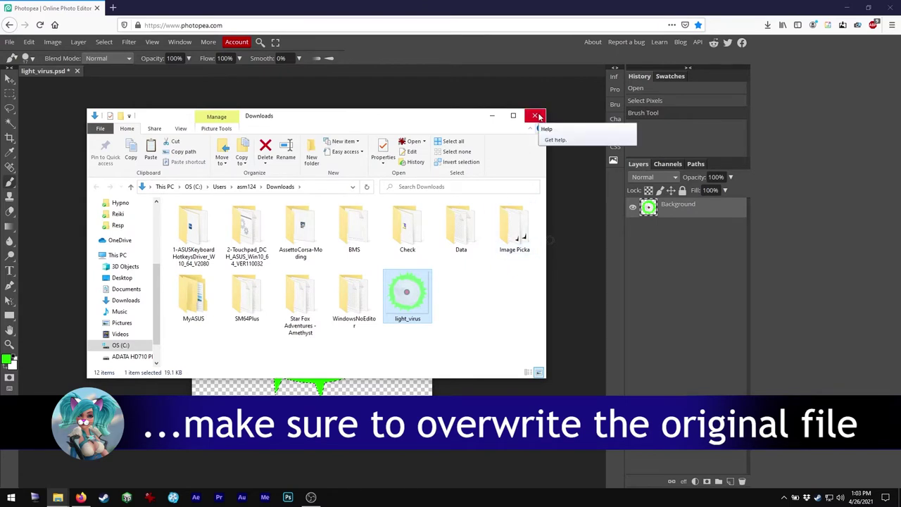
left_click(536, 116)
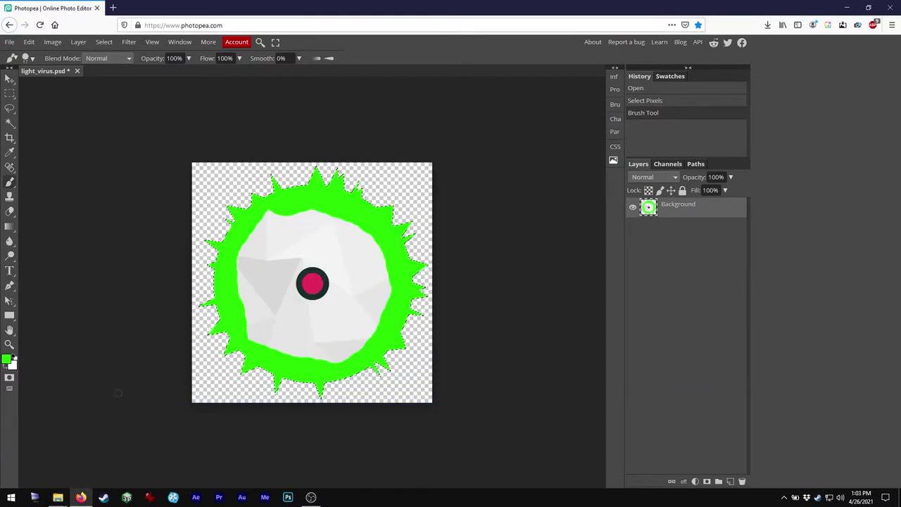
mouse_move(57, 498)
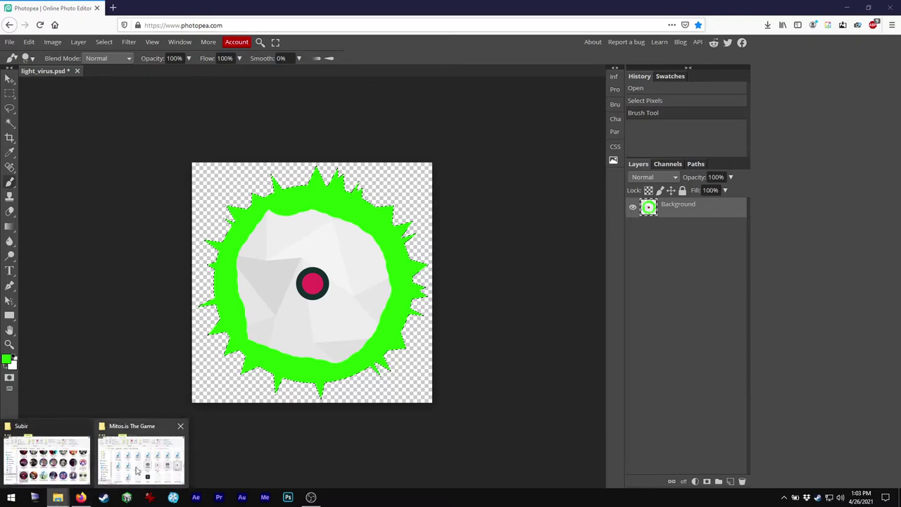
left_click(138, 468)
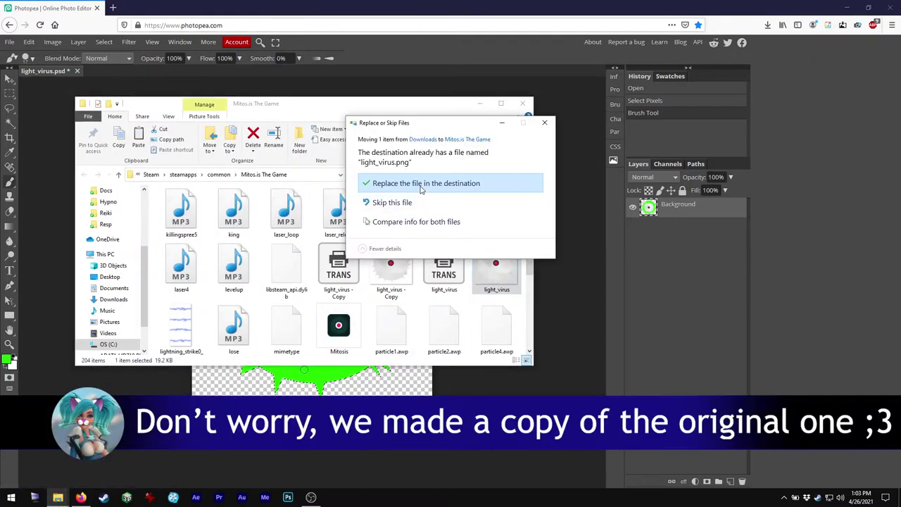
left_click(422, 185)
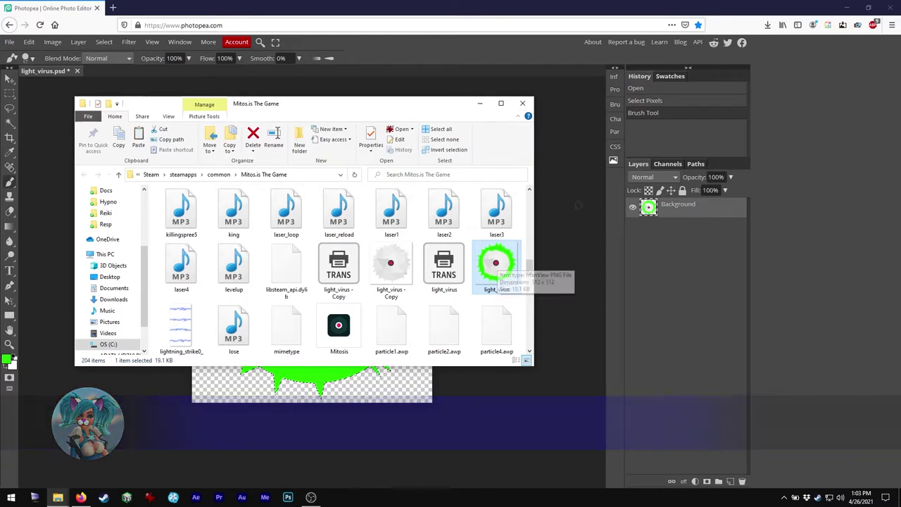
left_click(846, 9)
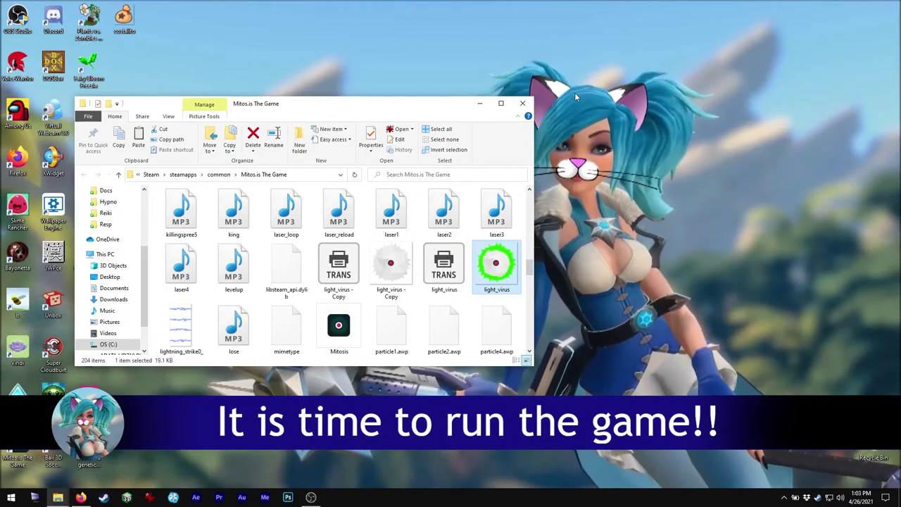
- Minimize the game folder, launch Mitos.is The Game, dismiss the exclusive offer and start a Solo Mode match
left_click(481, 103)
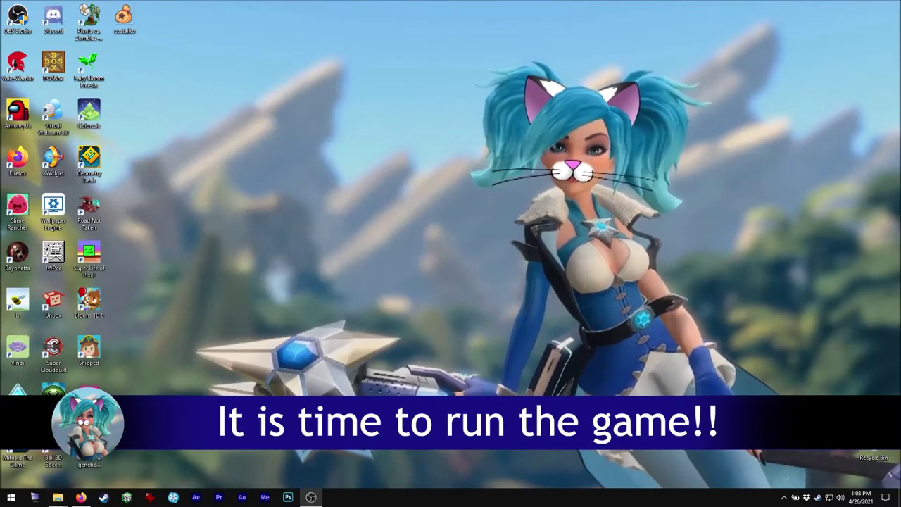
double_click(18, 448)
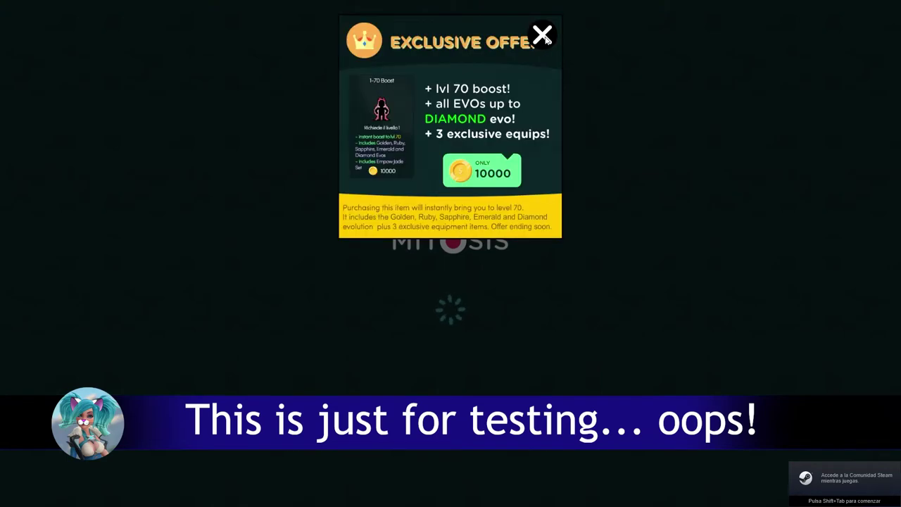
left_click(543, 36)
left_click(443, 274)
- Split the player cell several times to test the modded sprite in the match and exit the game
key("space")
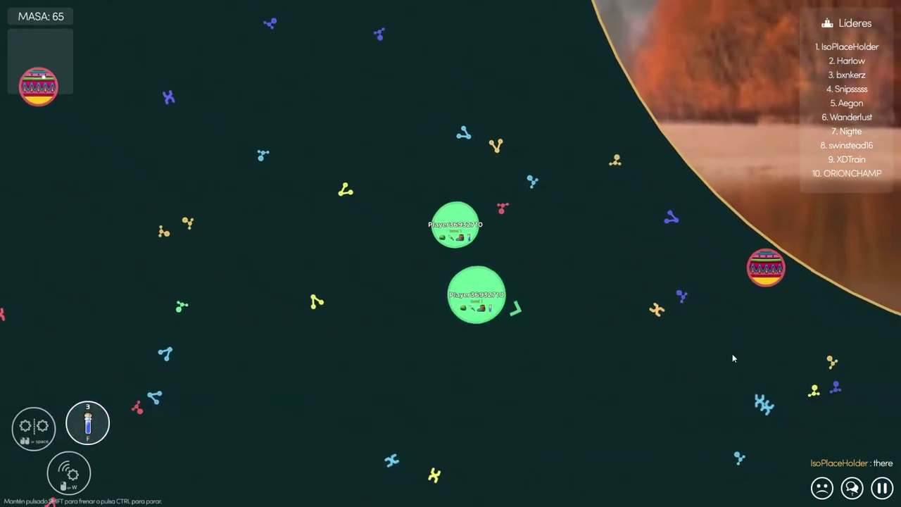
key("space")
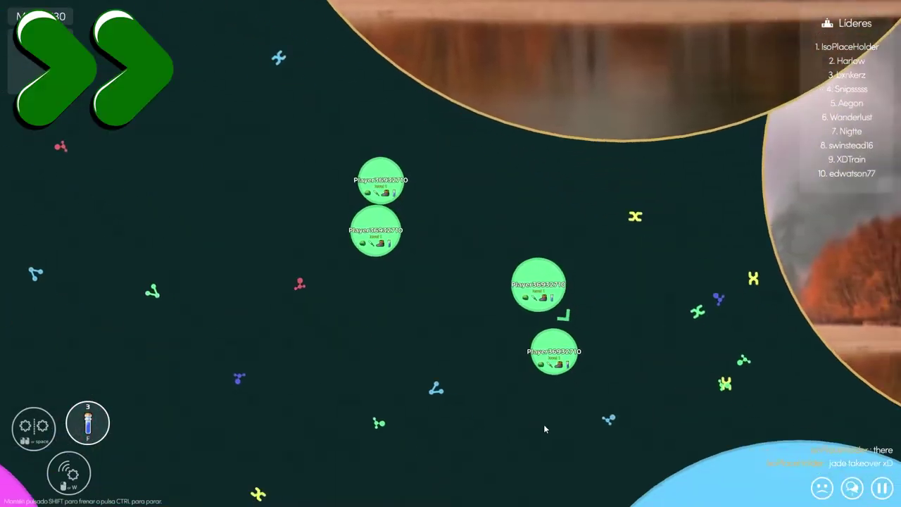
key("space")
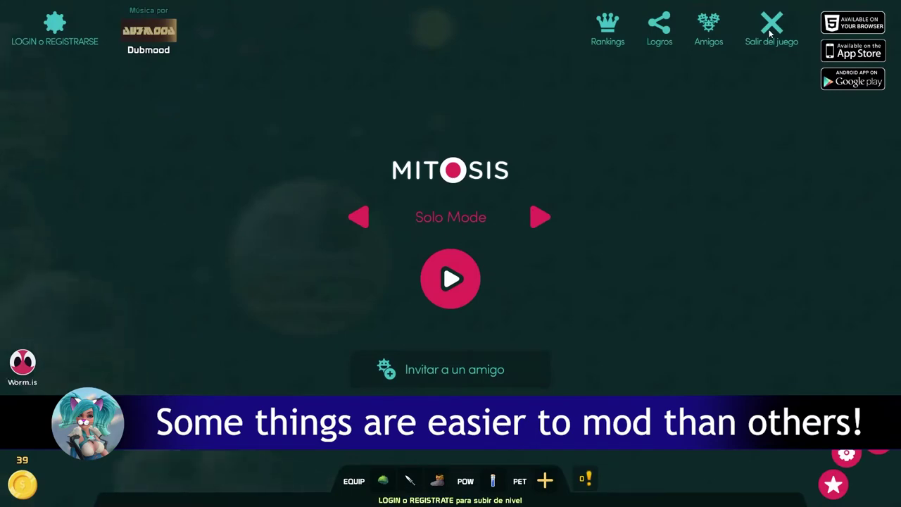
left_click(771, 32)
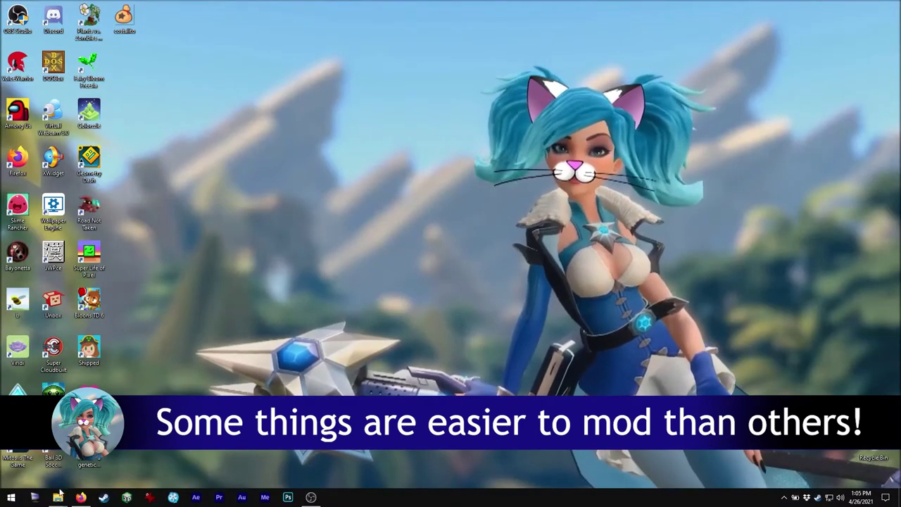
- Return to the Mitos.is The Game folder, find theme.png, examine its sprite sheet in IrfanView and close the viewer
mouse_move(59, 494)
left_click(143, 450)
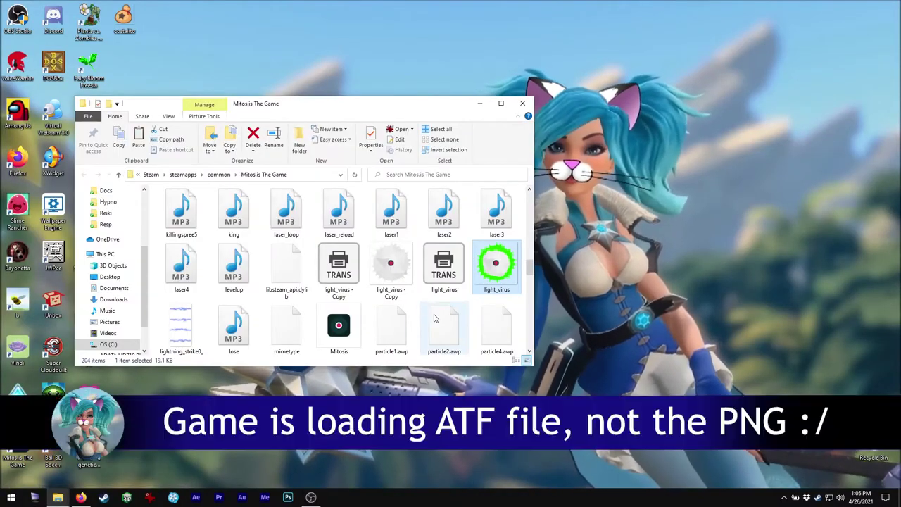
mouse_move(497, 279)
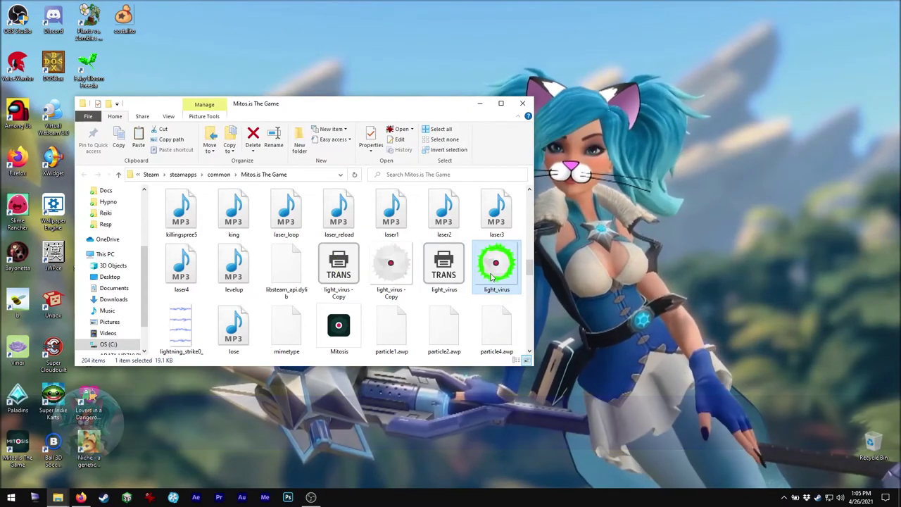
key("Left")
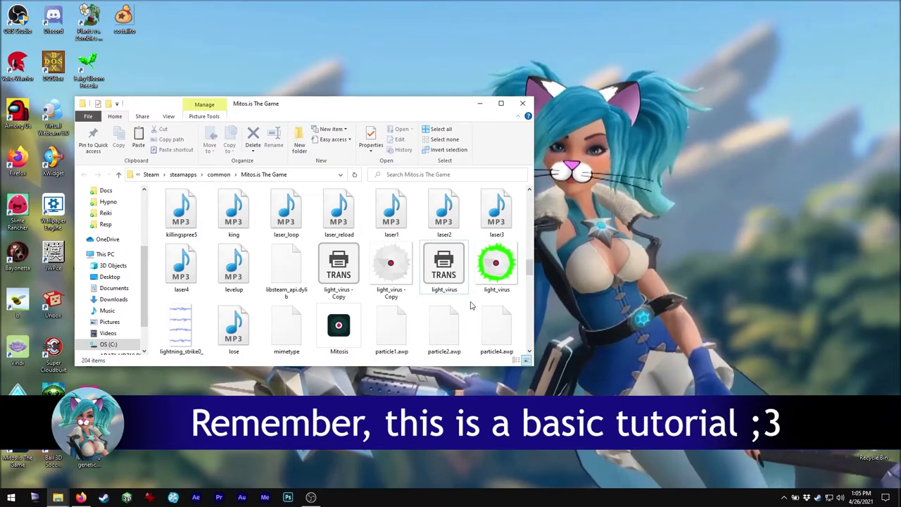
type("theme")
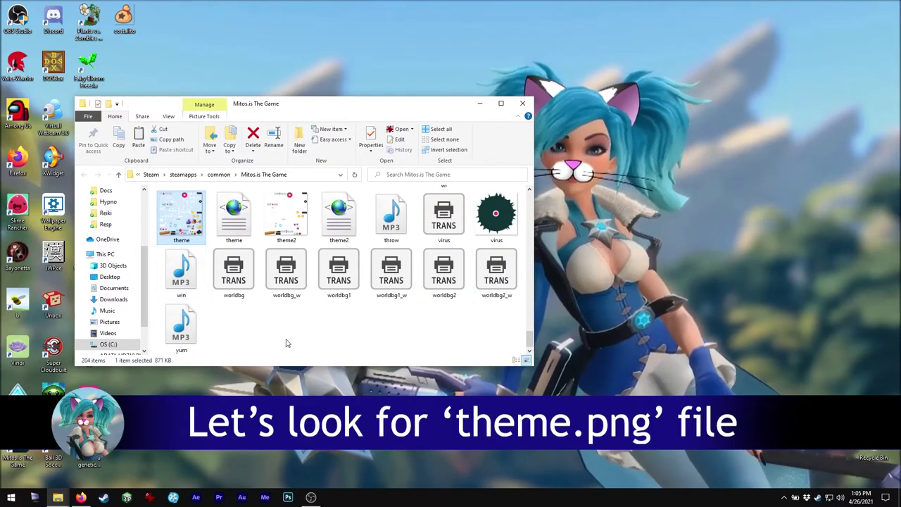
key("Return")
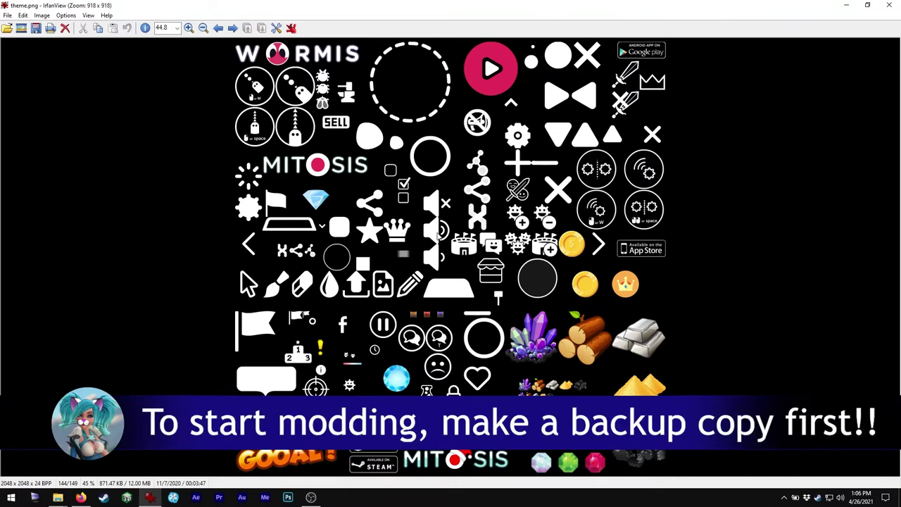
left_click(891, 7)
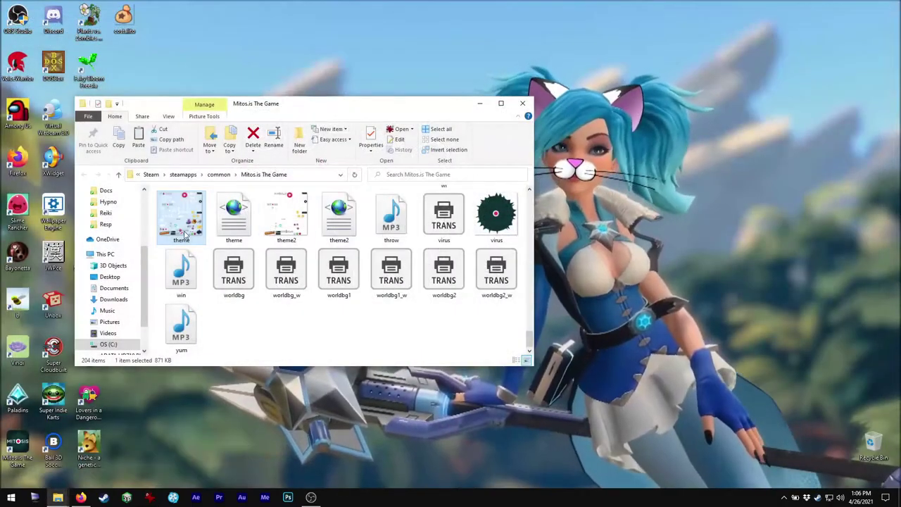
- Back up theme.png by duplicating it within the Mitos.is The Game folder
right_click(184, 236)
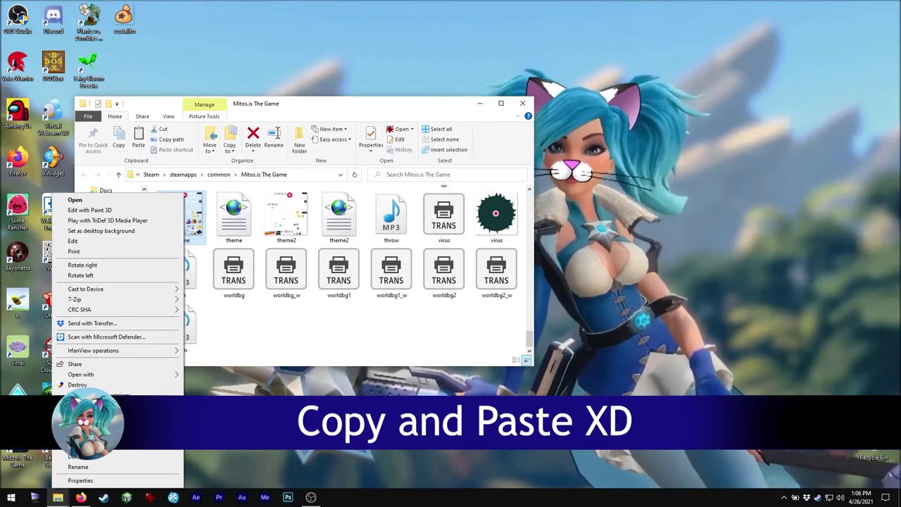
left_click(106, 433)
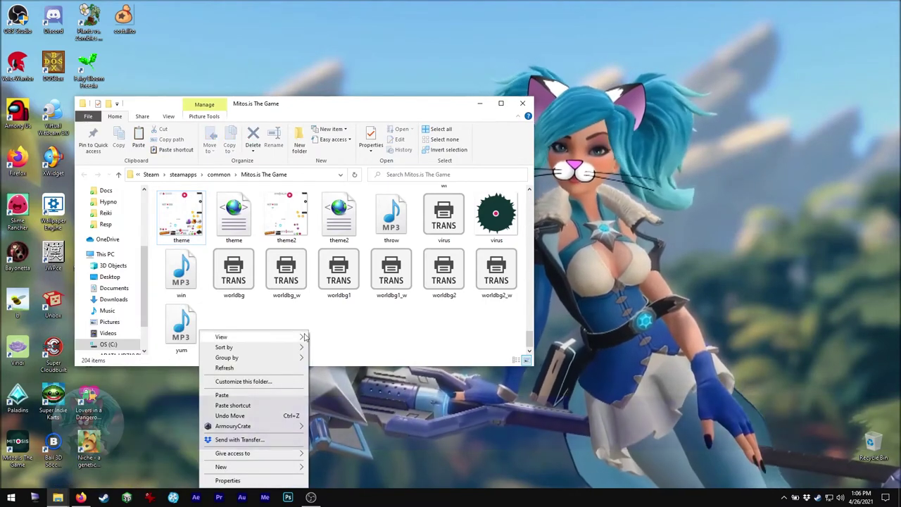
left_click(290, 308)
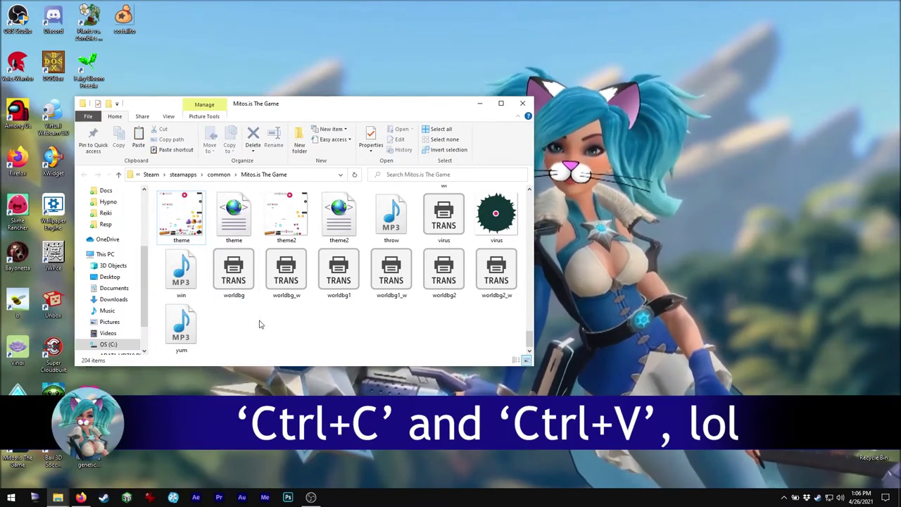
key("ctrl+v")
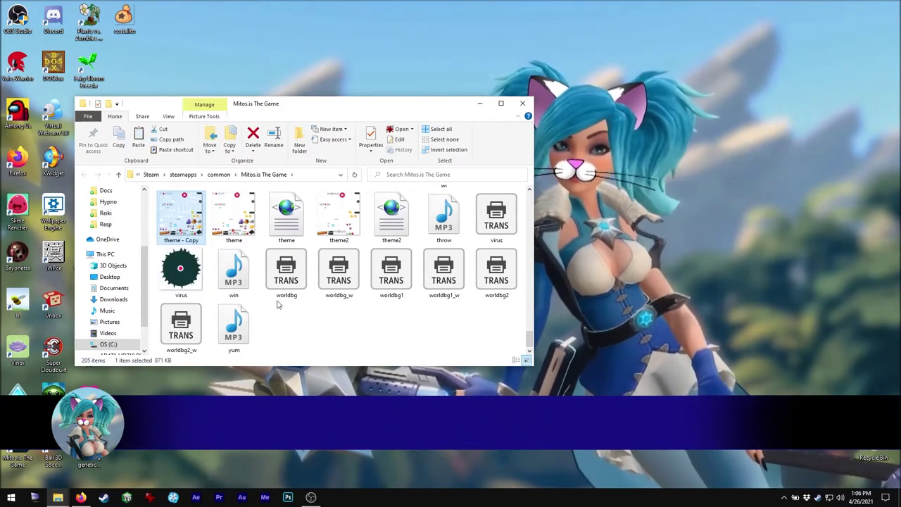
- Open the original theme.png in IrfanView, show the Paint tools and choose the paint brush
left_click(234, 218)
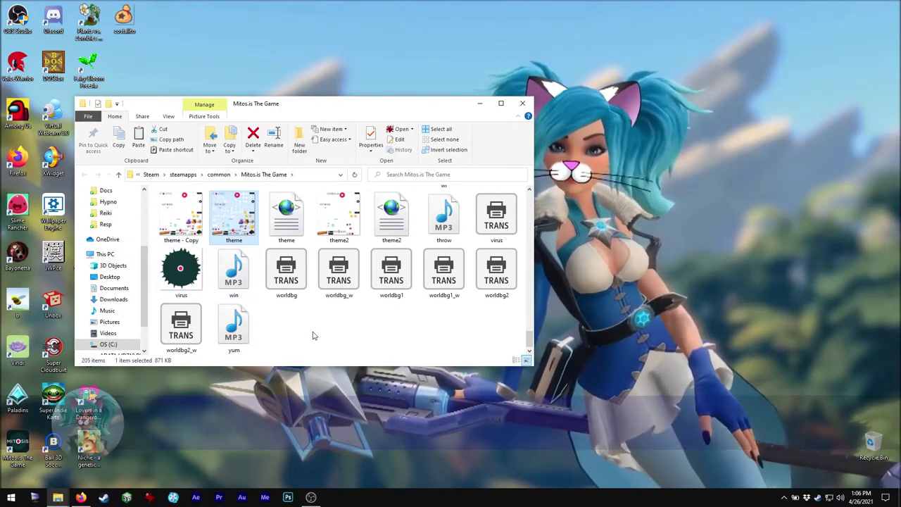
double_click(240, 218)
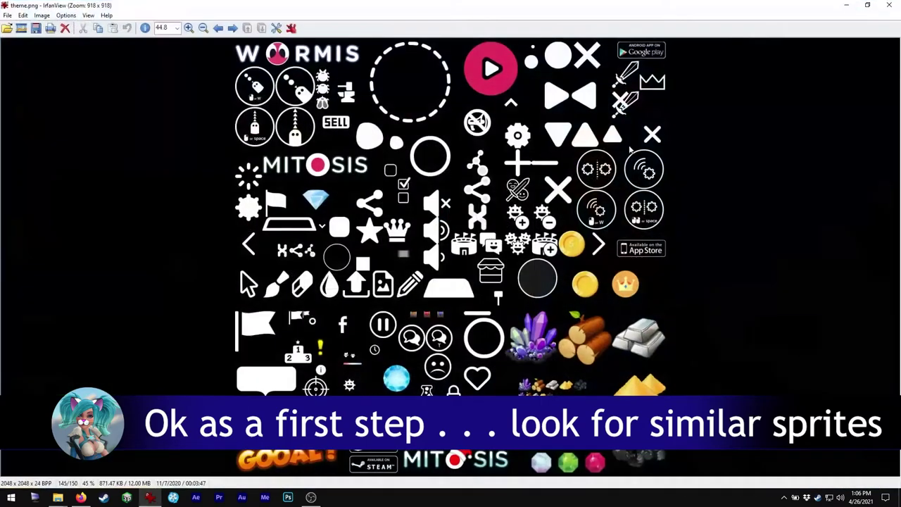
key("F12")
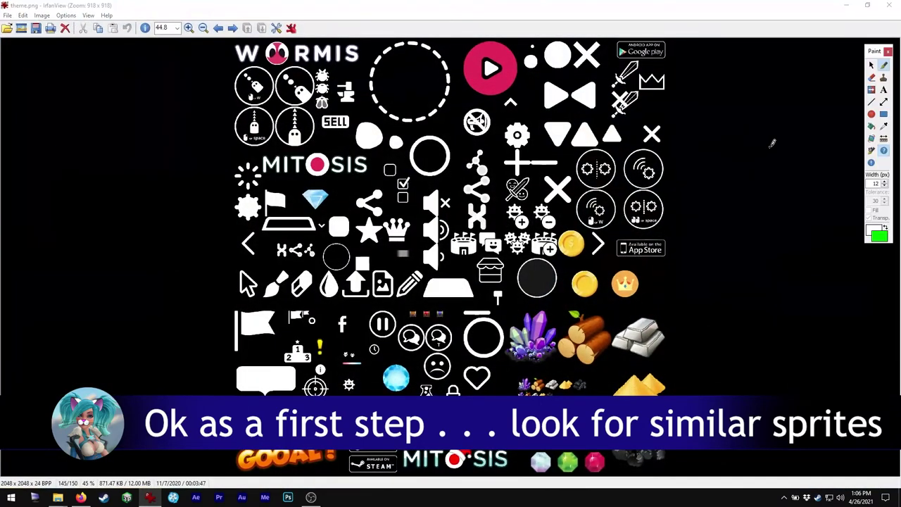
left_click(884, 65)
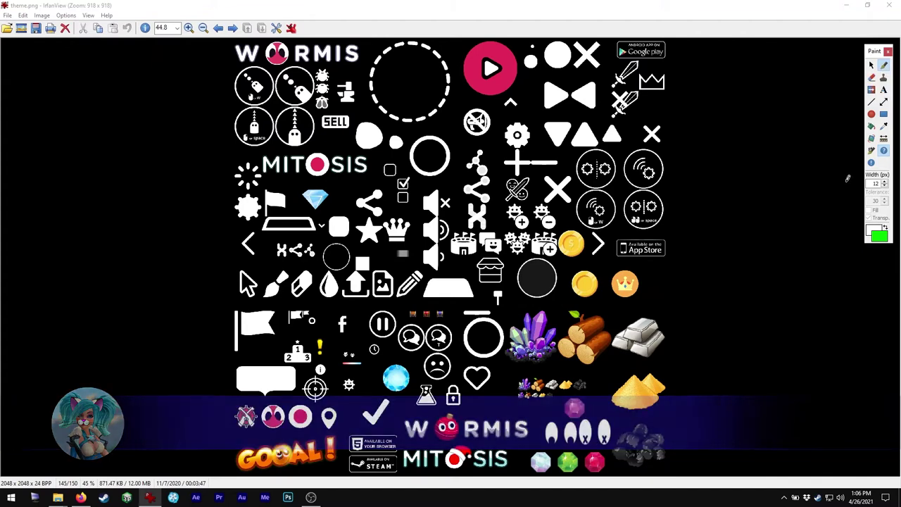
- Set the brush colour to teal, number the three X icons 1 to 3 and the two coins 1 and 2, and paint a spiral on the loading icon
left_click(879, 236)
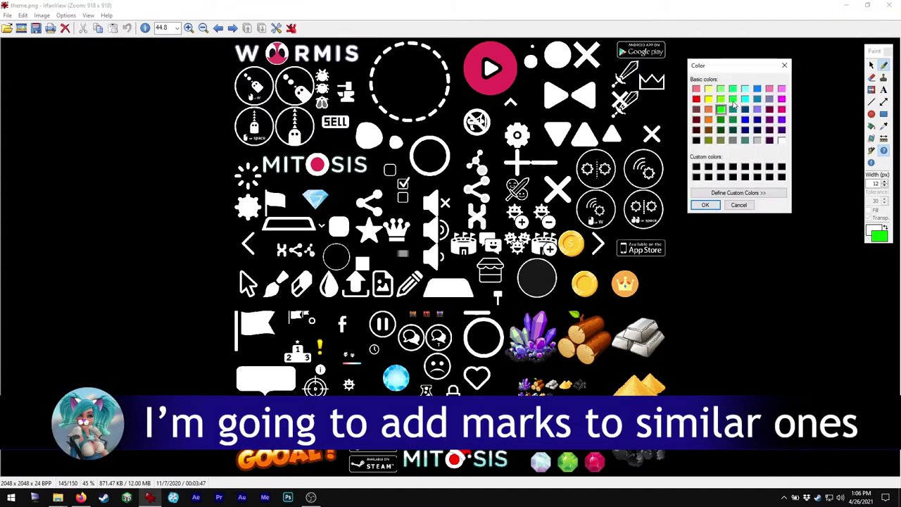
left_click(706, 204)
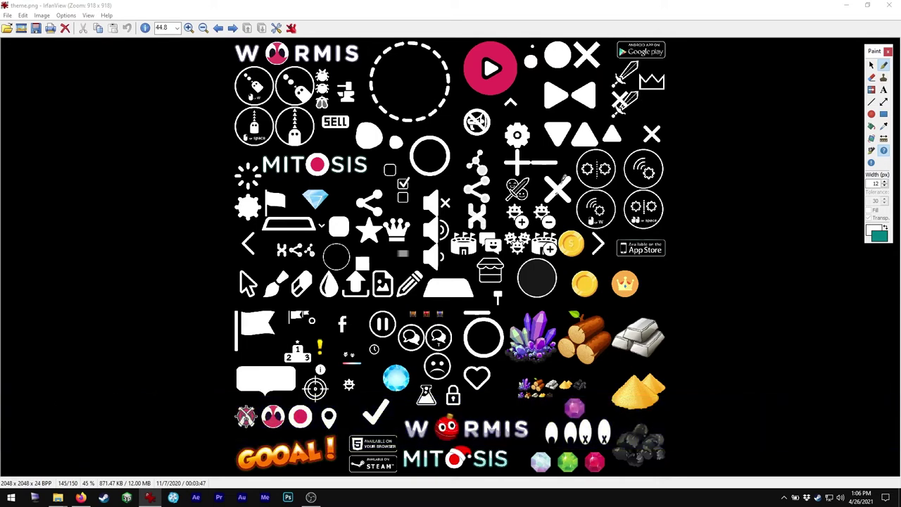
left_click(588, 46)
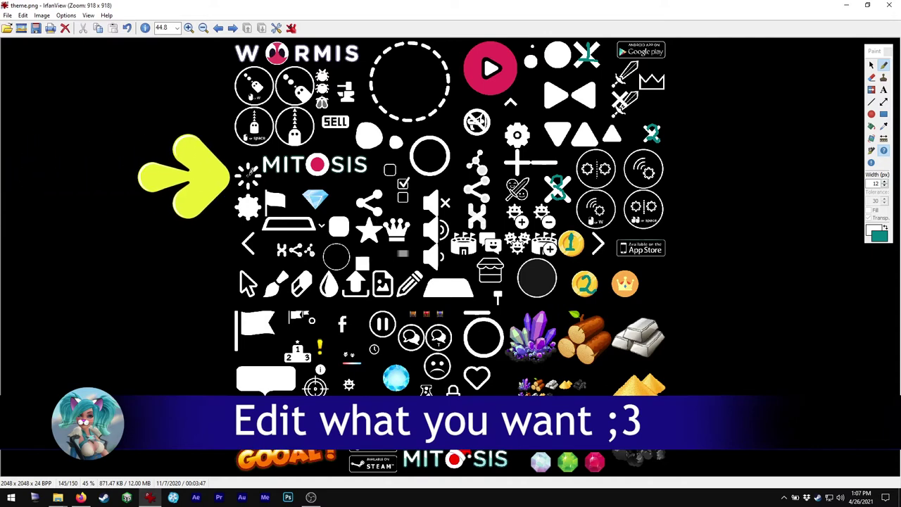
left_click_drag(246, 173, 255, 180)
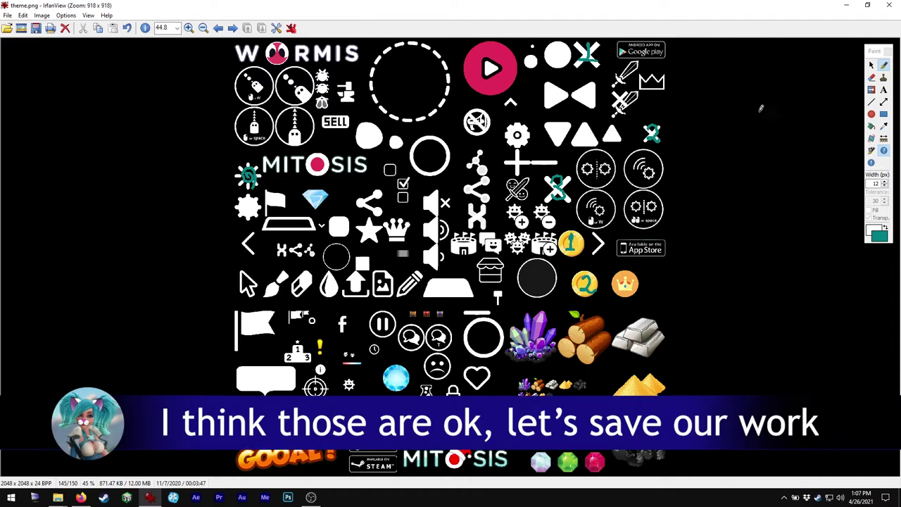
- Save the marked sprite sheet as a PNG over theme.png in the game folder, then reopen the file to check it and close the viewer
left_click(7, 15)
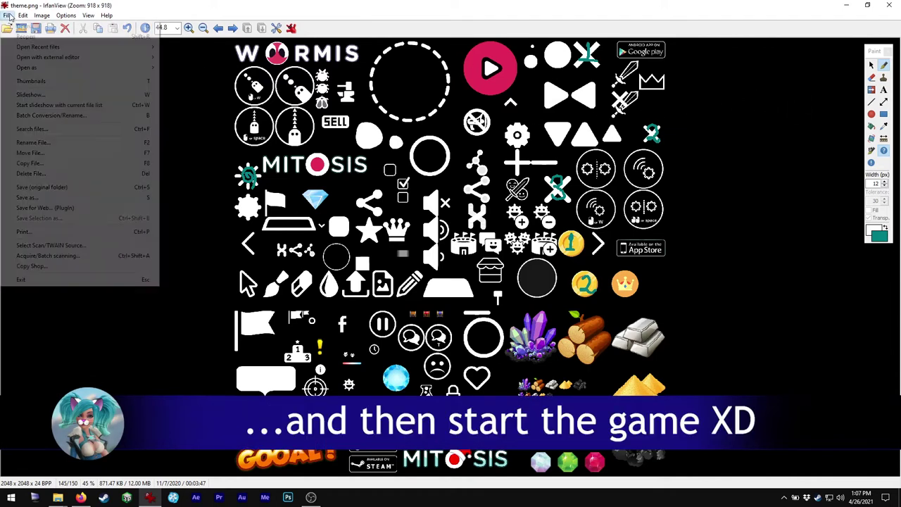
left_click(52, 196)
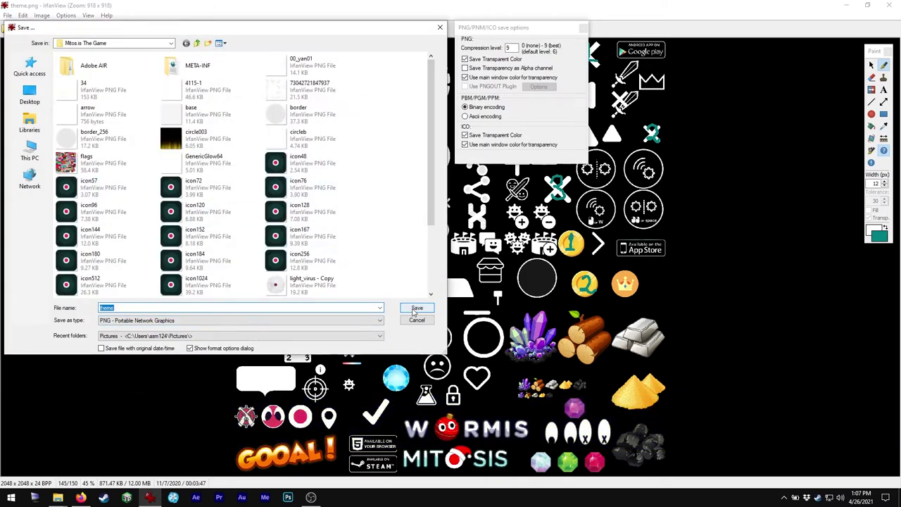
left_click(416, 310)
left_click(467, 285)
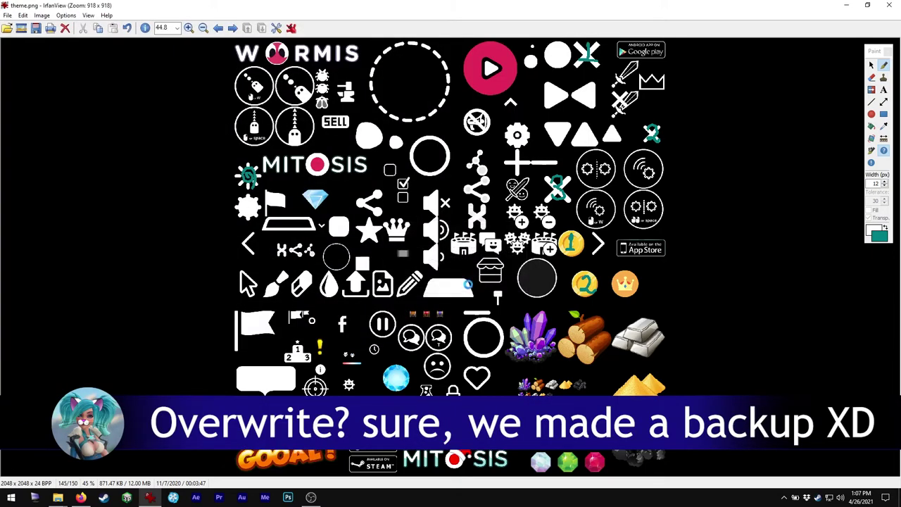
left_click(889, 5)
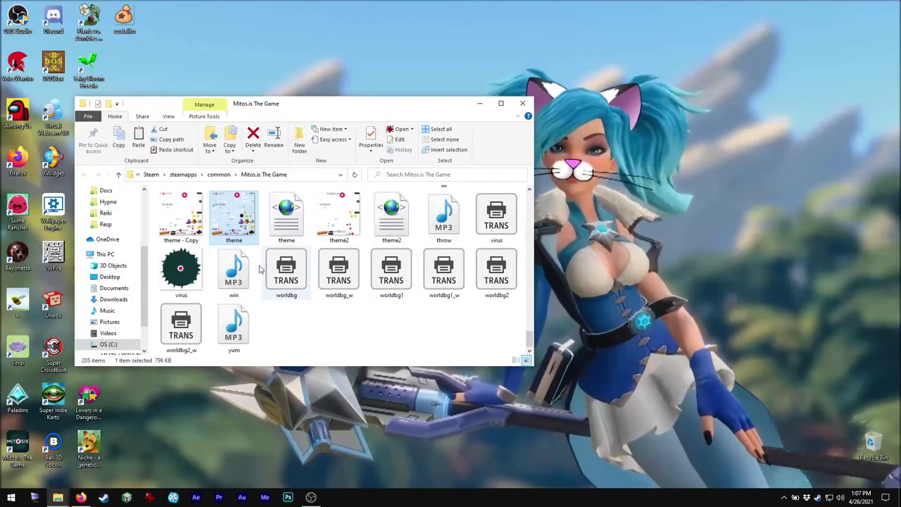
double_click(235, 217)
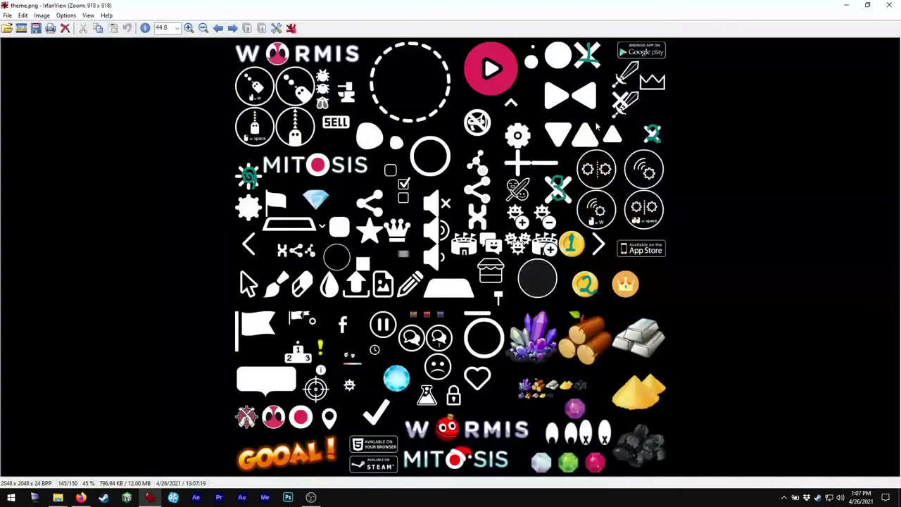
left_click(890, 6)
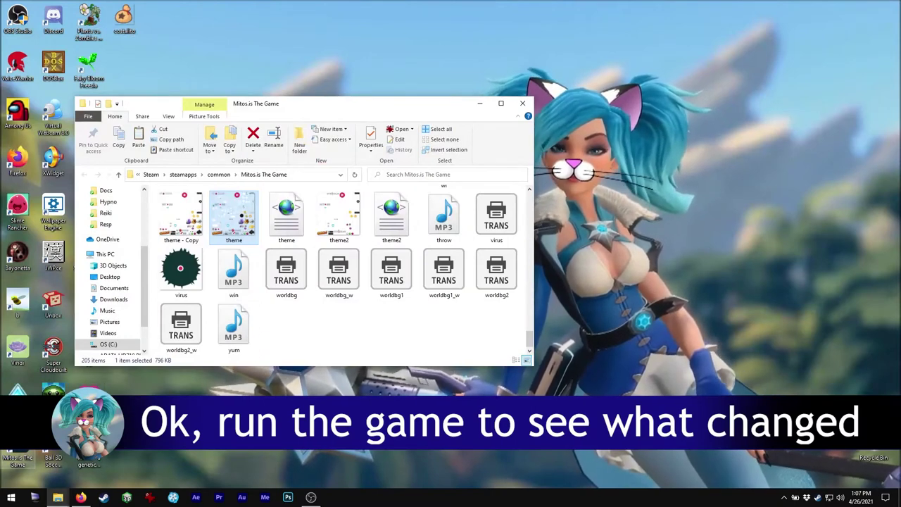
- Launch Mitos.is The Game, check the exit and coin icons, dismiss the login notice and start a Solo Mode match
double_click(17, 451)
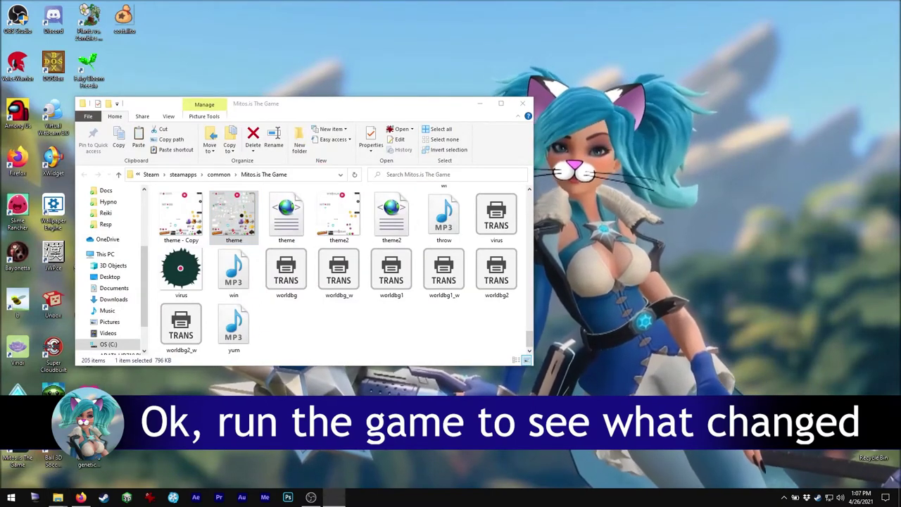
key("Return")
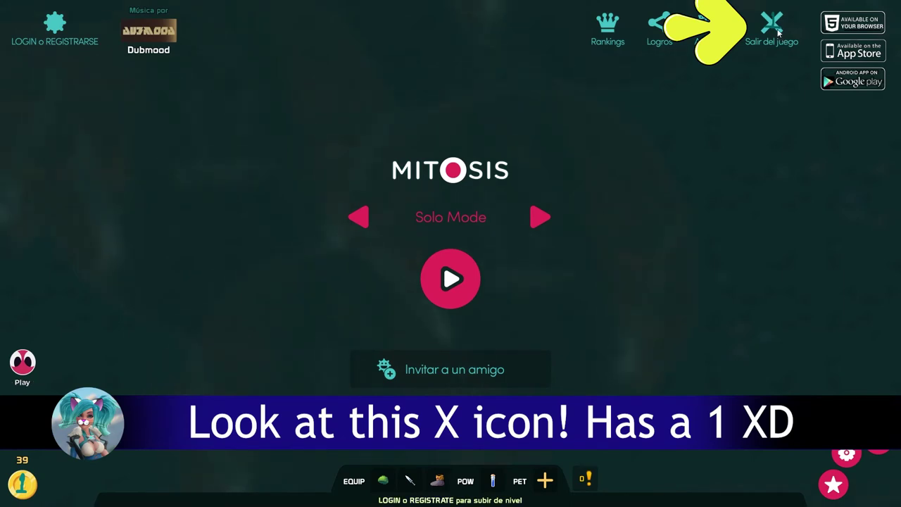
left_click(34, 485)
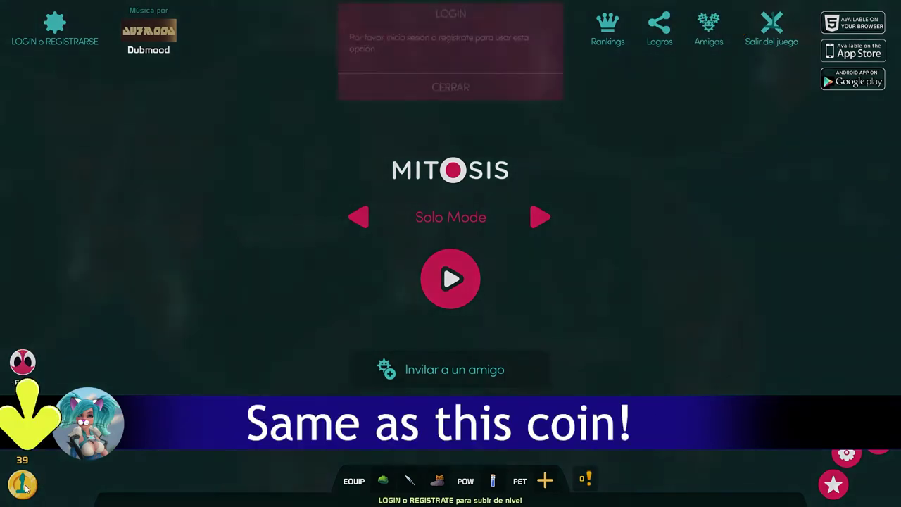
left_click(397, 101)
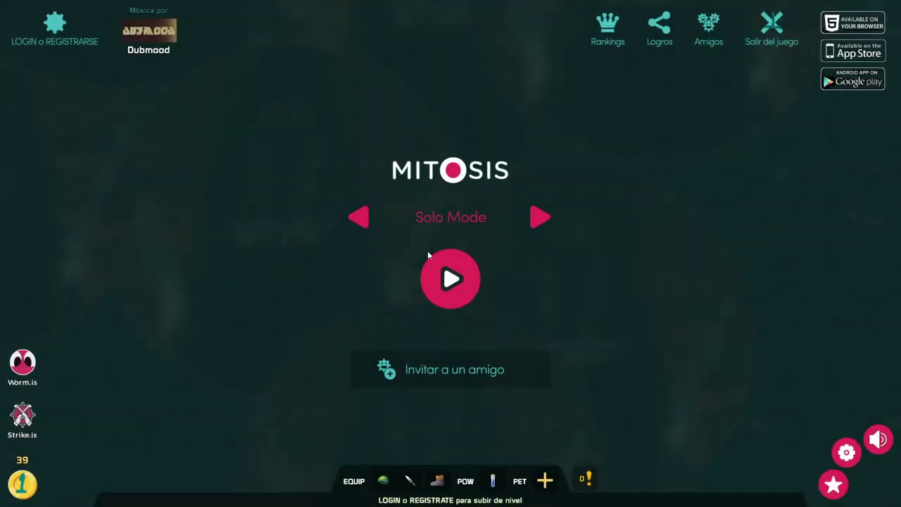
left_click(445, 276)
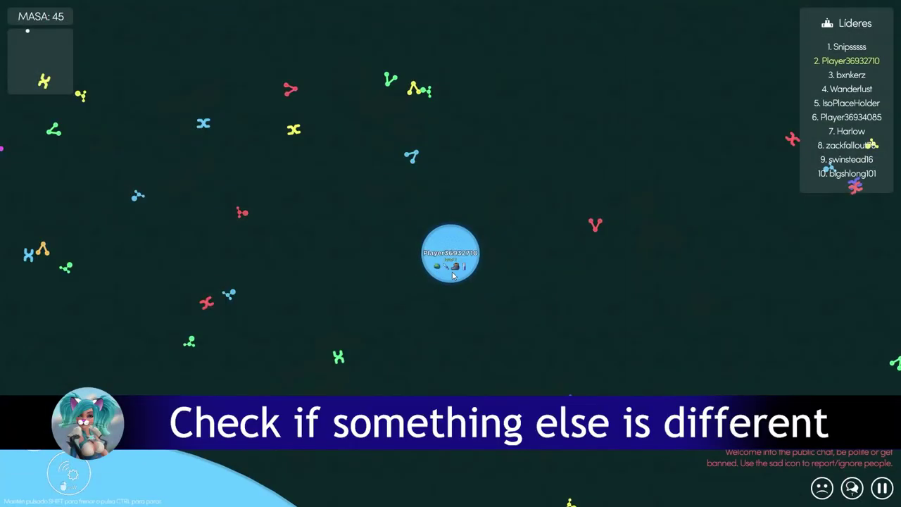
- Play the Solo Mode match, splitting the cell repeatedly to check the in-game sprites for differences, and exit the game
key("space")
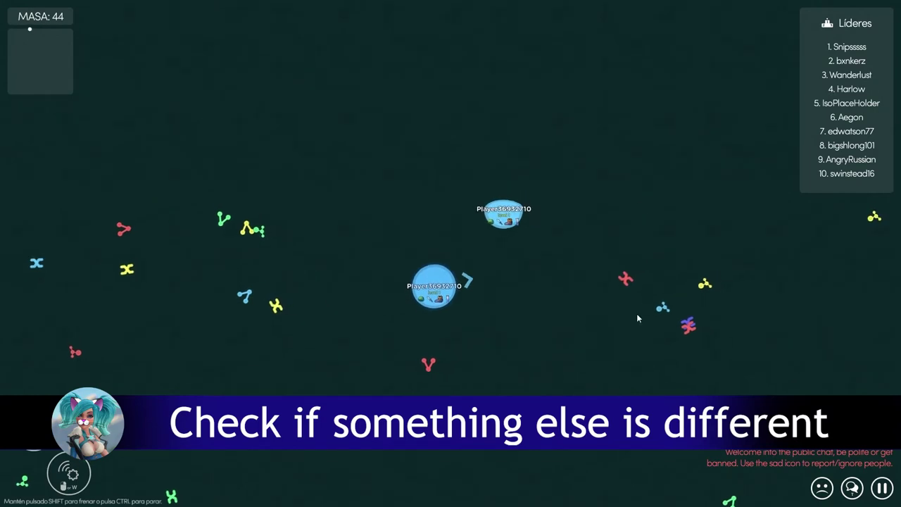
key("space")
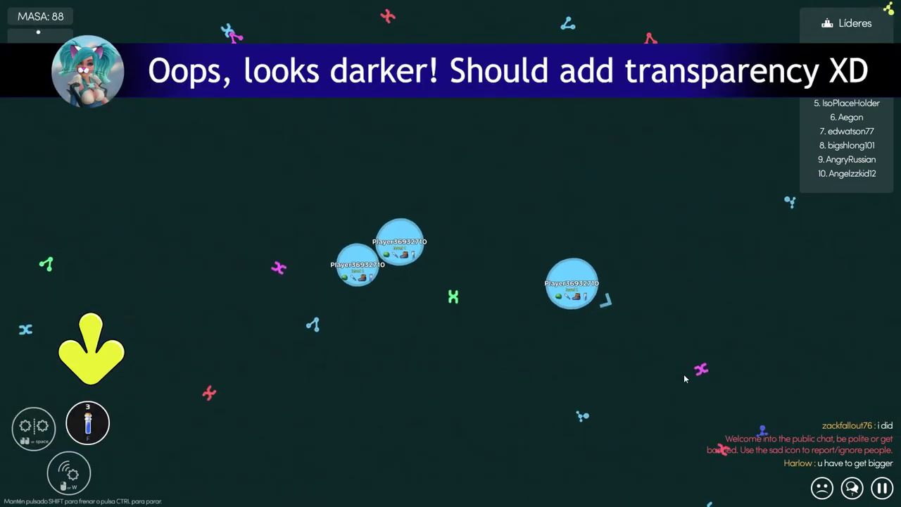
key("space")
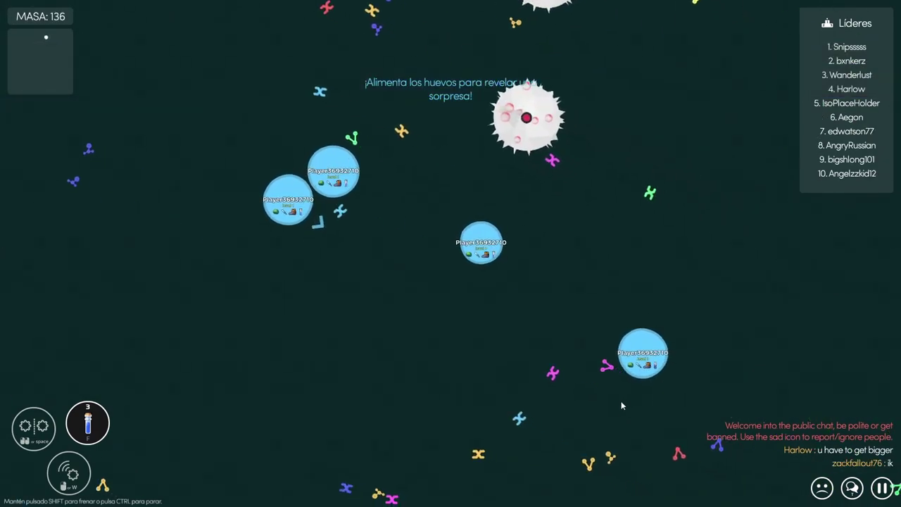
key("space")
key("space")
key("space")
key("space")
key("space")
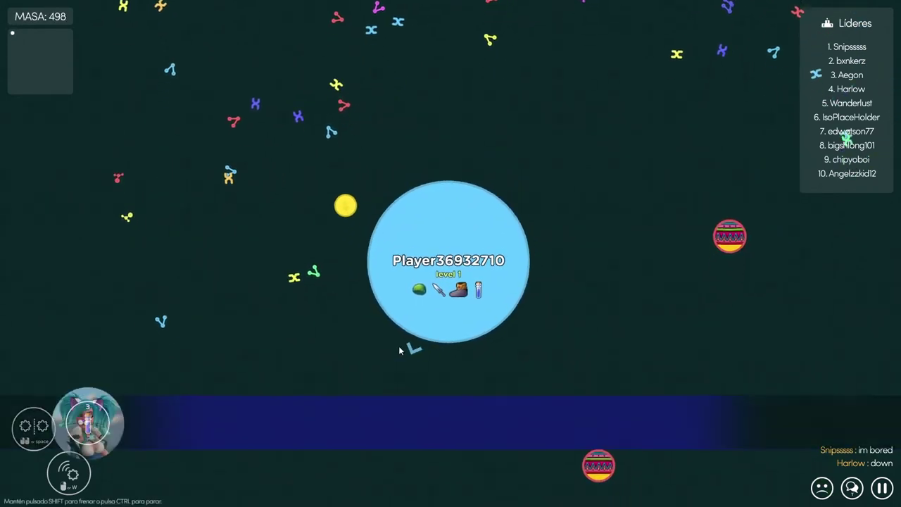
key("space")
key("space")
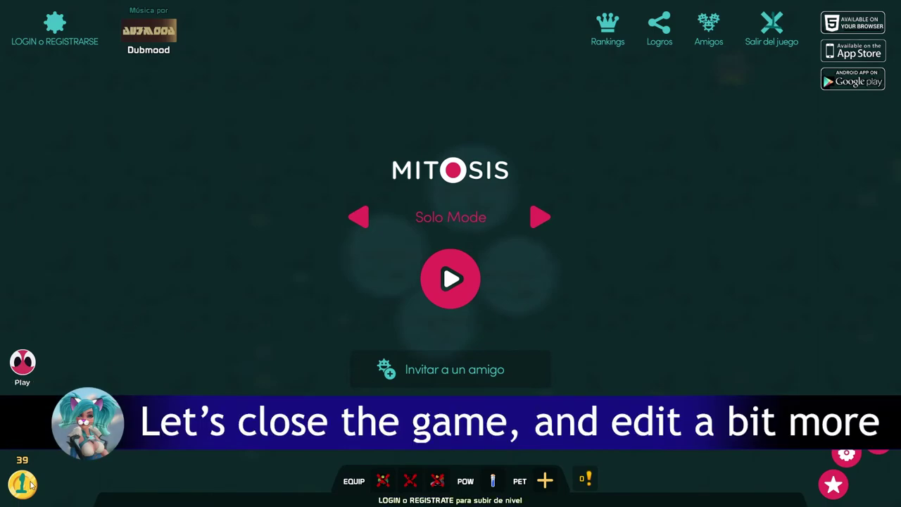
left_click(771, 26)
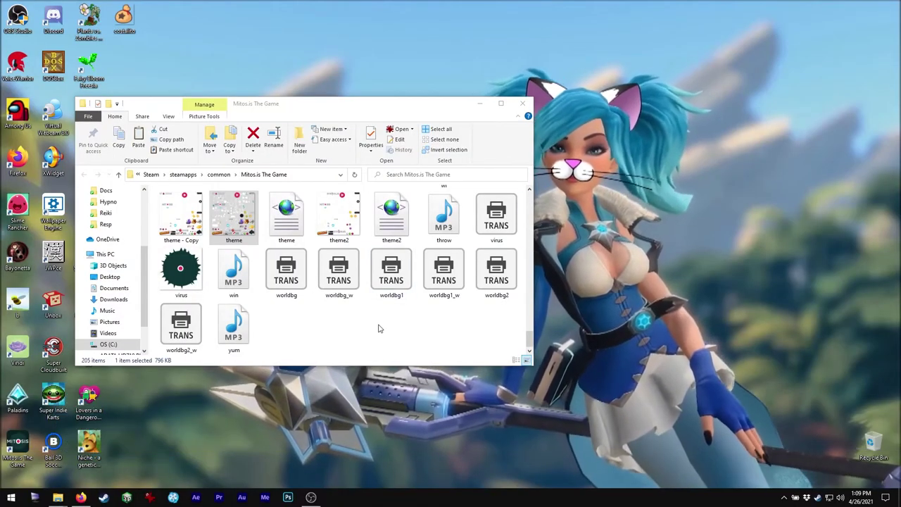
- Switch to Photopea in Firefox and close light_virus.psd without saving it
left_click(224, 226)
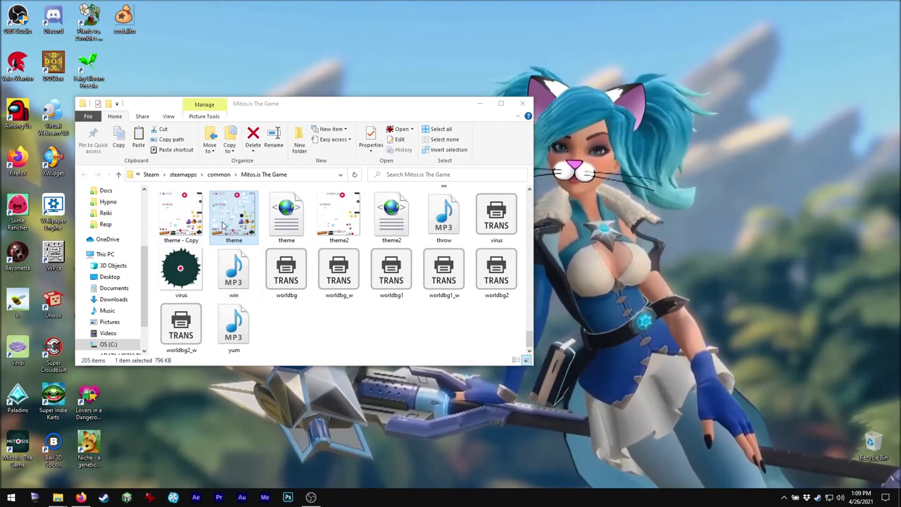
left_click(81, 497)
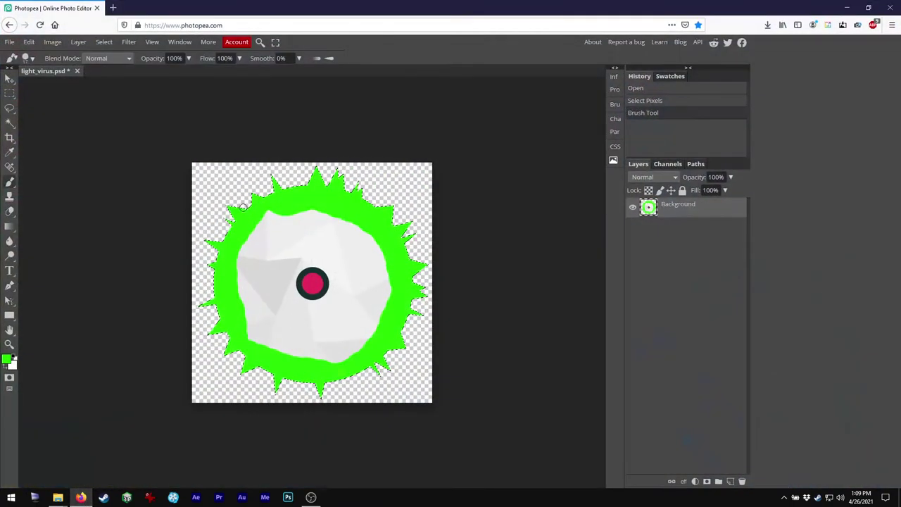
left_click(76, 71)
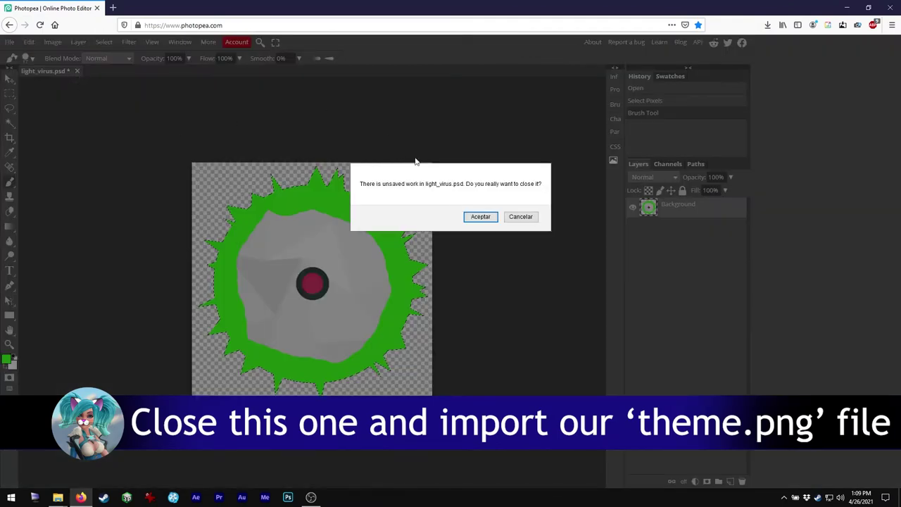
left_click(481, 217)
- Open theme.png from the Mitos.is The Game folder in Photopea
mouse_move(58, 497)
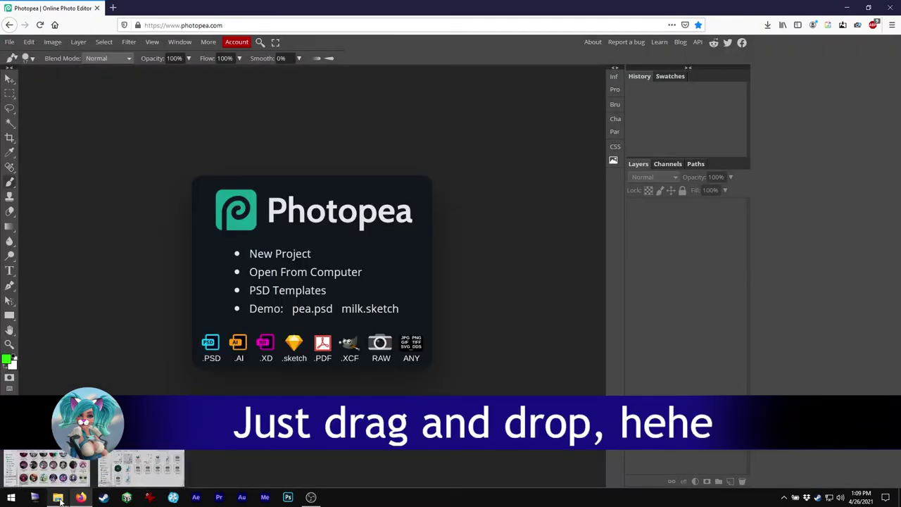
left_click(46, 464)
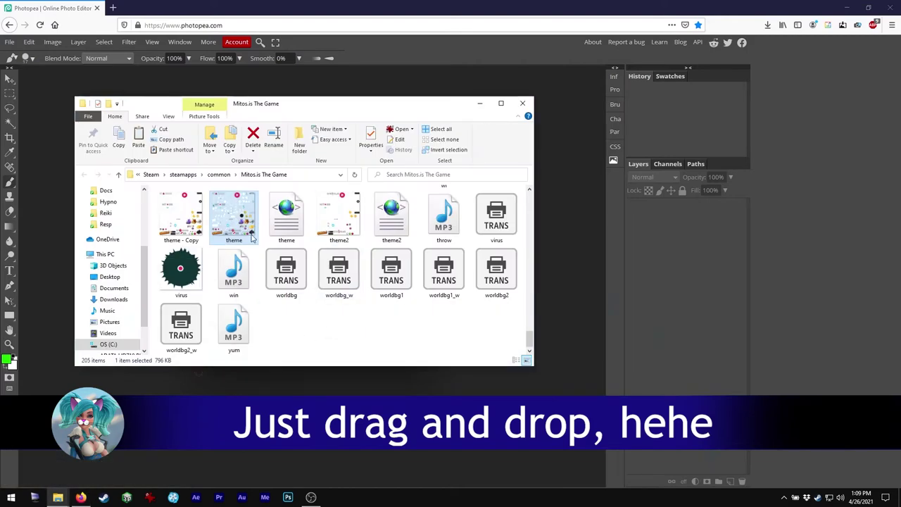
left_click_drag(240, 225, 303, 394)
left_click(499, 12)
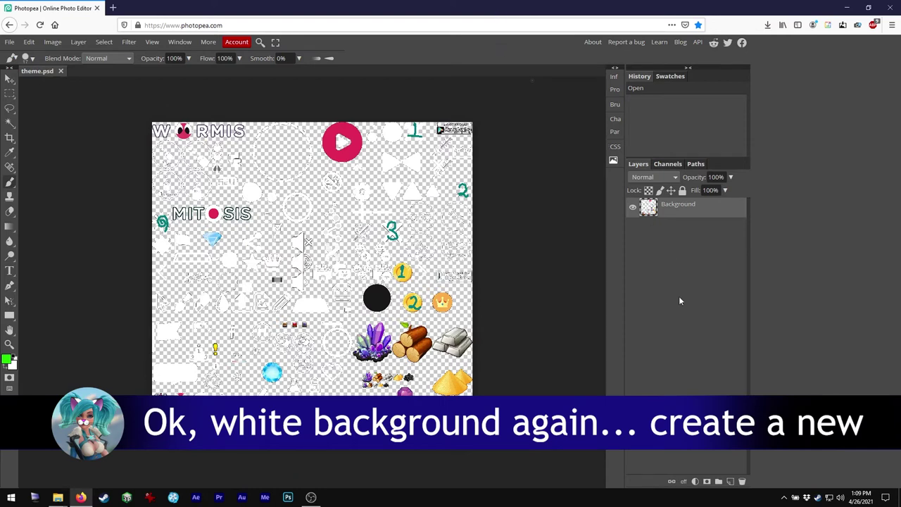
- Add a new layer beneath the Background layer and brush it entirely with dark green (228b13) so the white sprites stand out
left_click(730, 481)
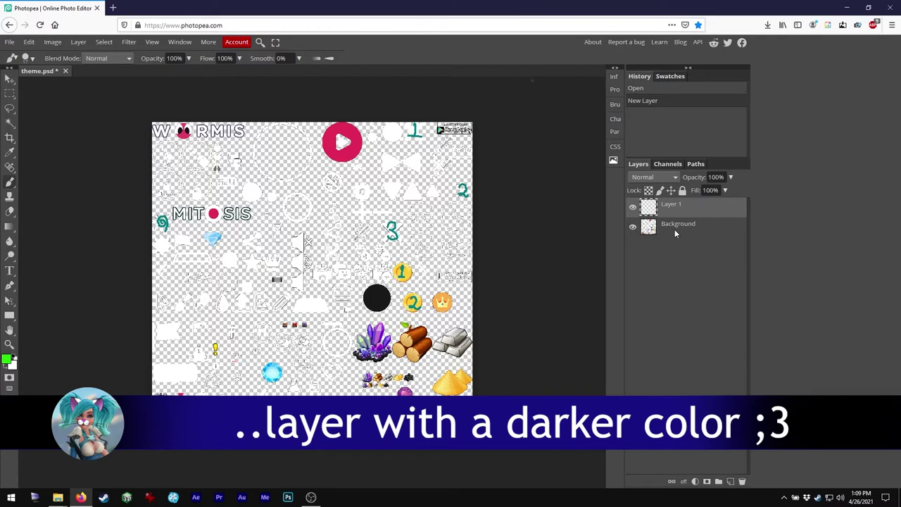
left_click_drag(654, 207, 667, 240)
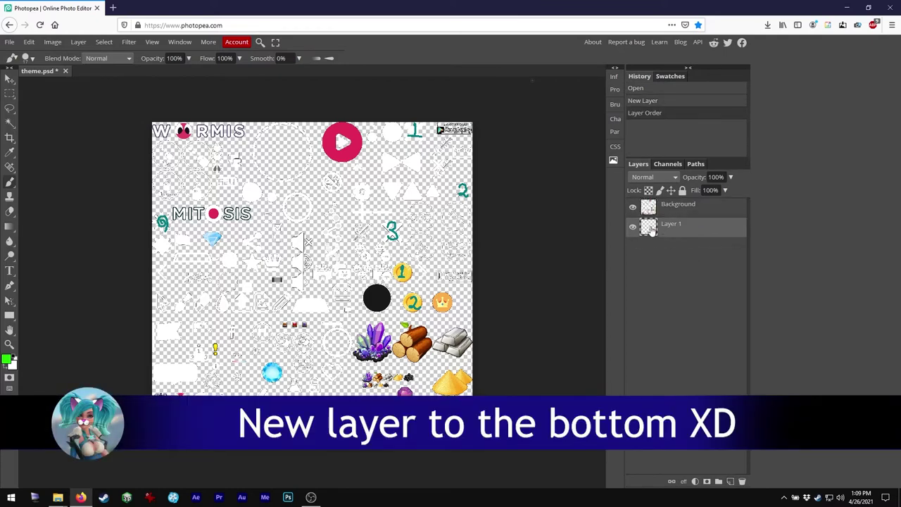
left_click(7, 360)
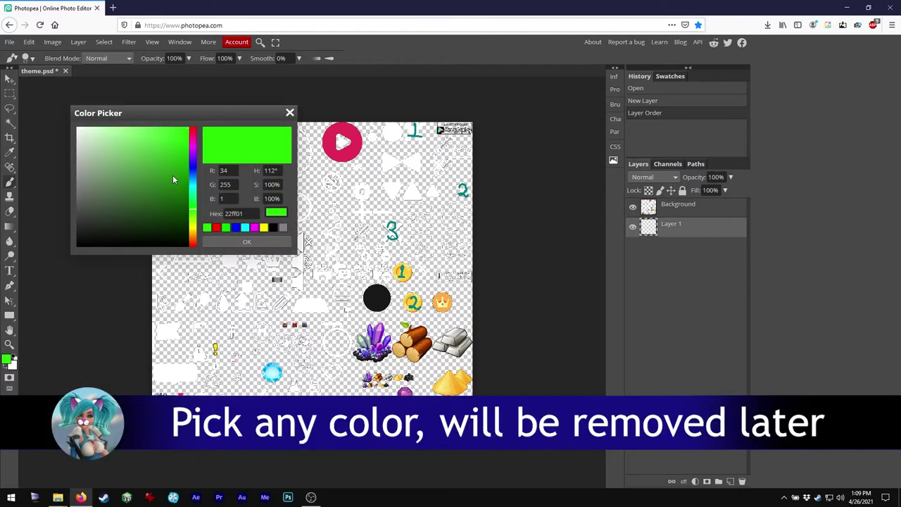
left_click(174, 177)
left_click(174, 182)
left_click(247, 241)
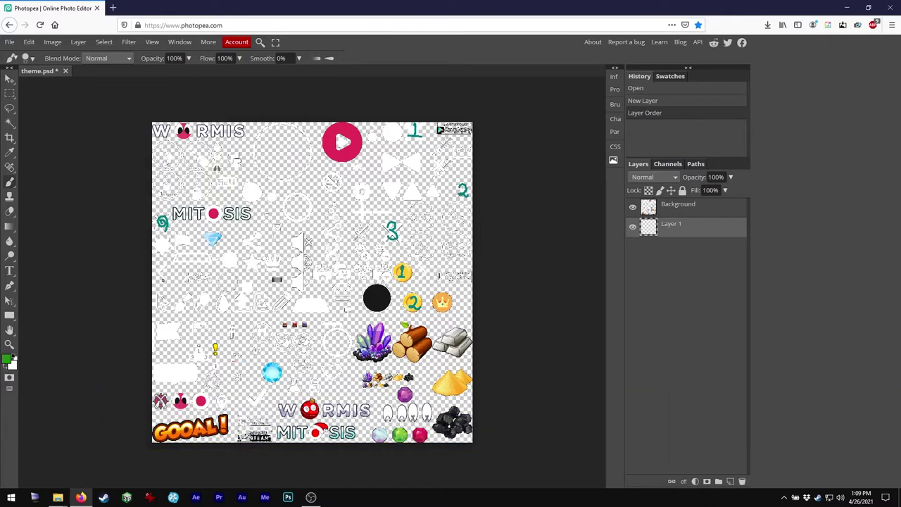
left_click(9, 361)
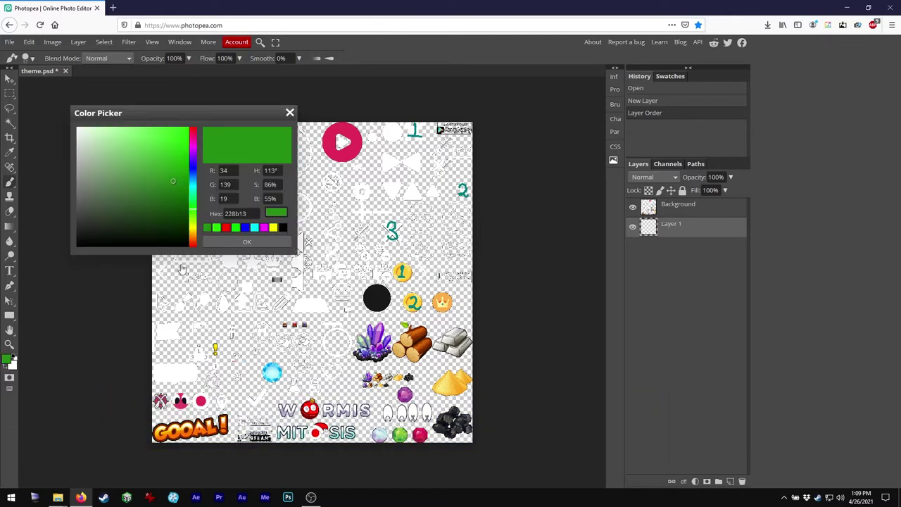
left_click(220, 242)
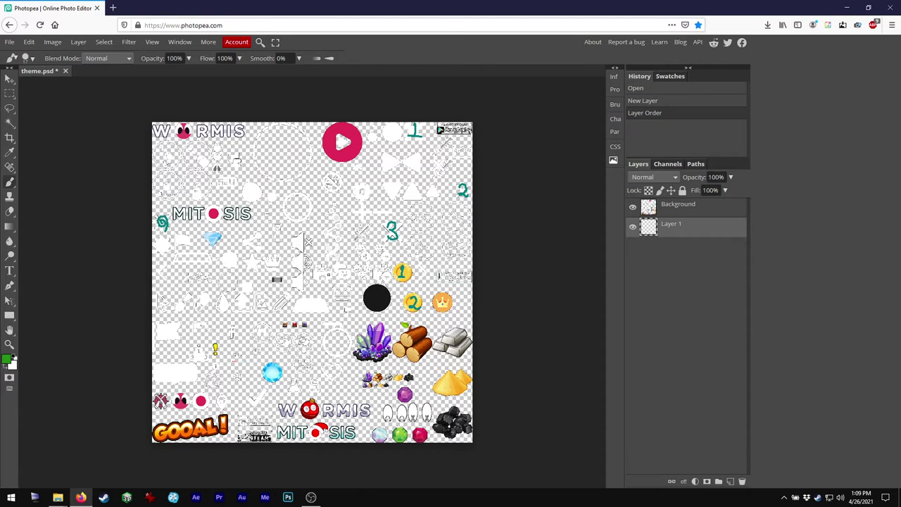
left_click_drag(266, 243, 332, 244)
mouse_move(435, 152)
left_mouse_down()
mouse_move(440, 408)
mouse_move(391, 396)
mouse_move(169, 401)
mouse_move(187, 328)
mouse_move(341, 295)
mouse_move(373, 173)
mouse_move(366, 134)
mouse_move(260, 180)
mouse_move(177, 200)
left_mouse_up()
left_click_drag(342, 277, 285, 276)
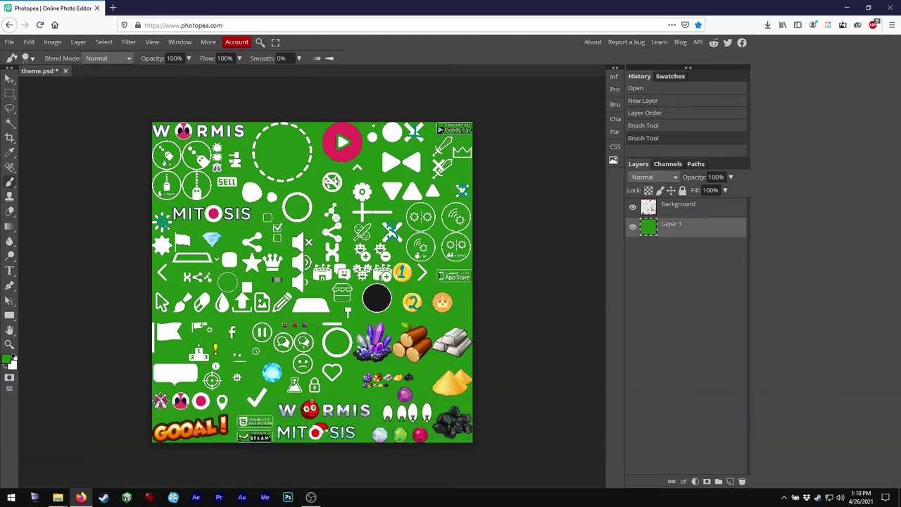
- Place the costalito image from the desktop into the theme document as a new layer
double_click(521, 10)
left_click_drag(124, 19, 535, 133)
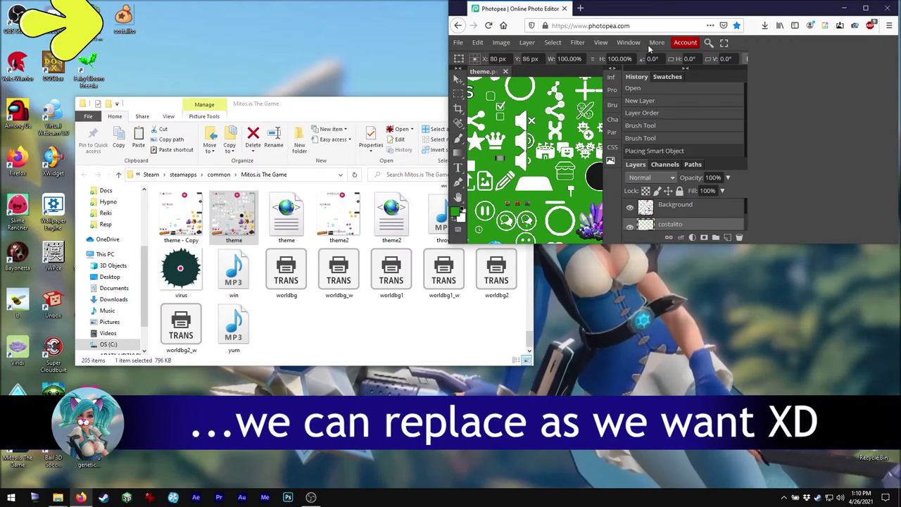
double_click(654, 8)
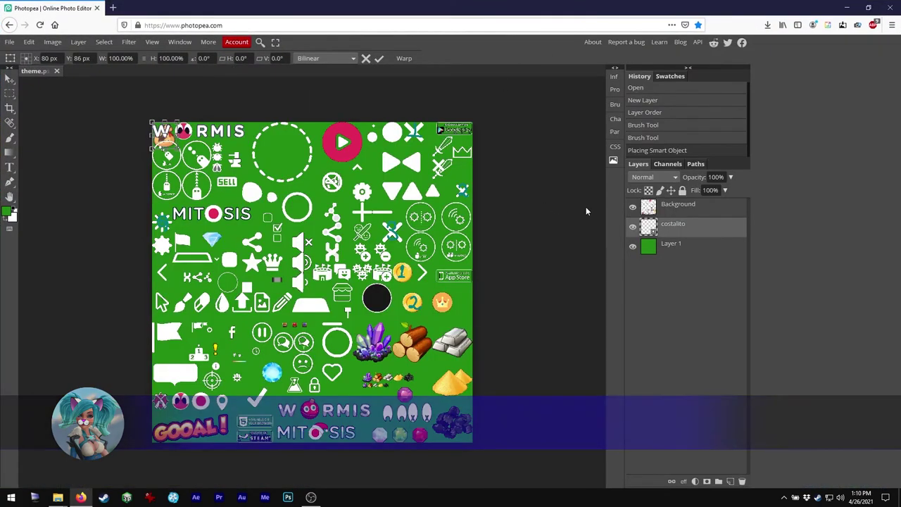
- Fit the costalito money bag over the coin marked 1, scaled to about 88% by 90%, and move its layer above Background
left_click_drag(167, 144, 262, 190)
left_click_drag(338, 228, 412, 282)
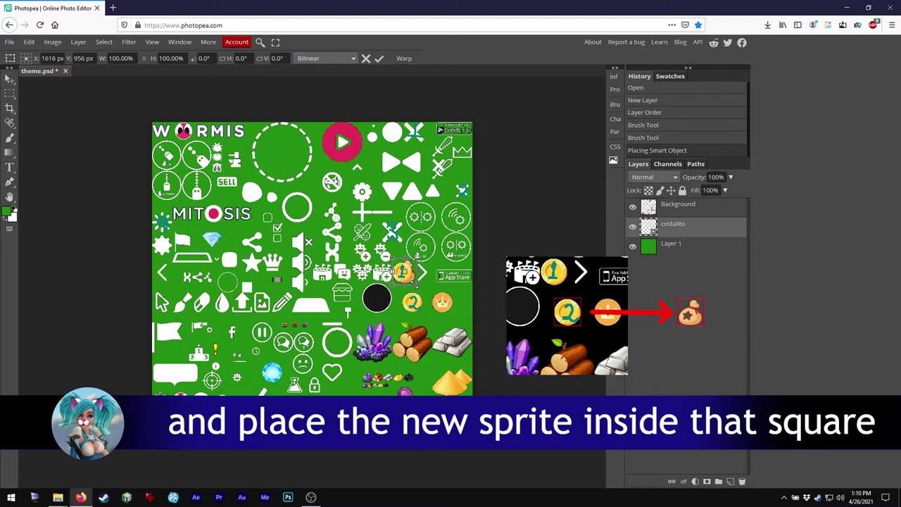
left_click_drag(416, 285, 403, 282)
key("Right")
key("Right")
key("Right")
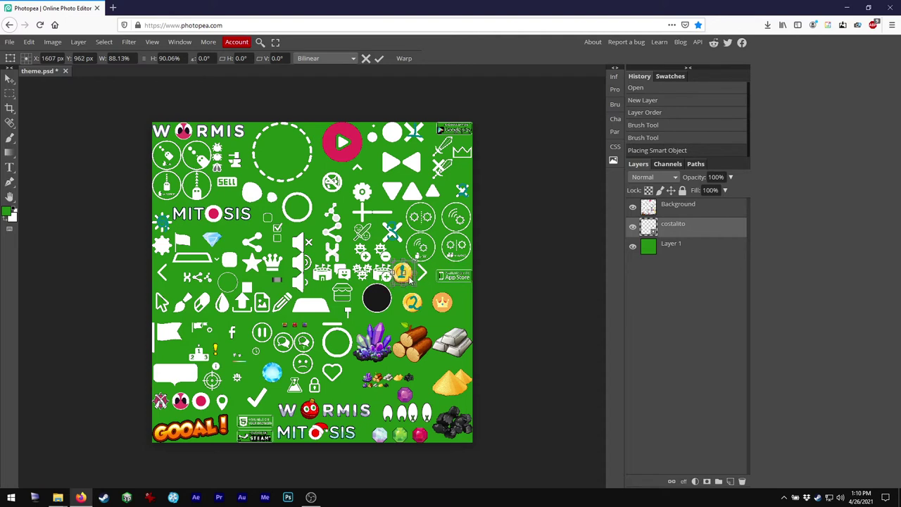
left_click_drag(655, 229, 662, 204)
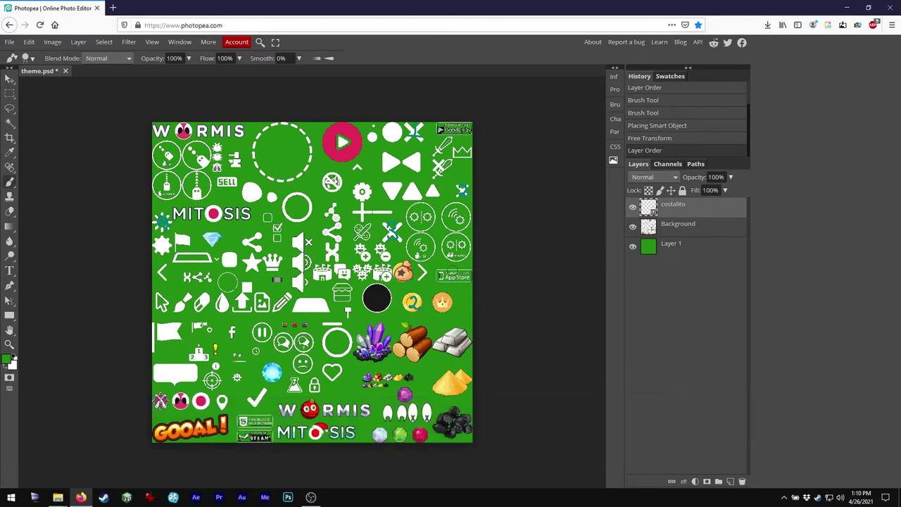
- Erase the old coin underneath the money bag on the Background layer with the Eraser Tool
left_click(651, 229)
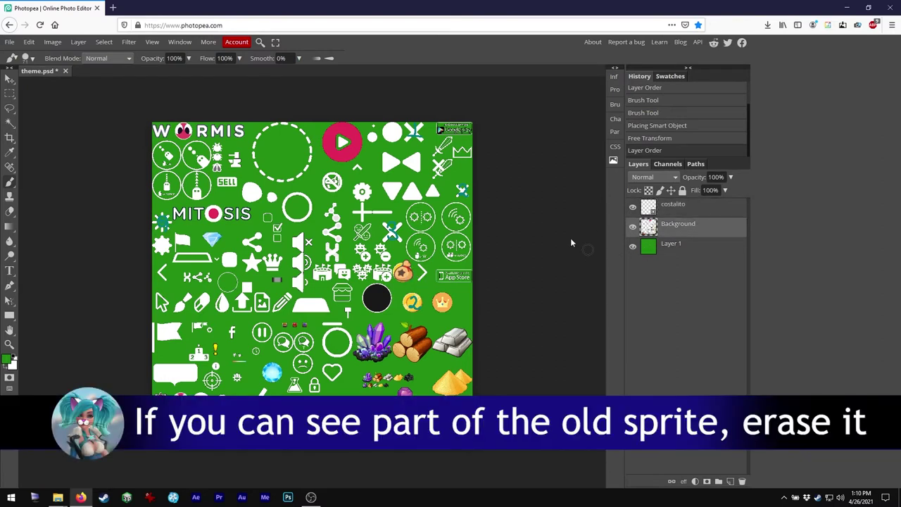
key("e")
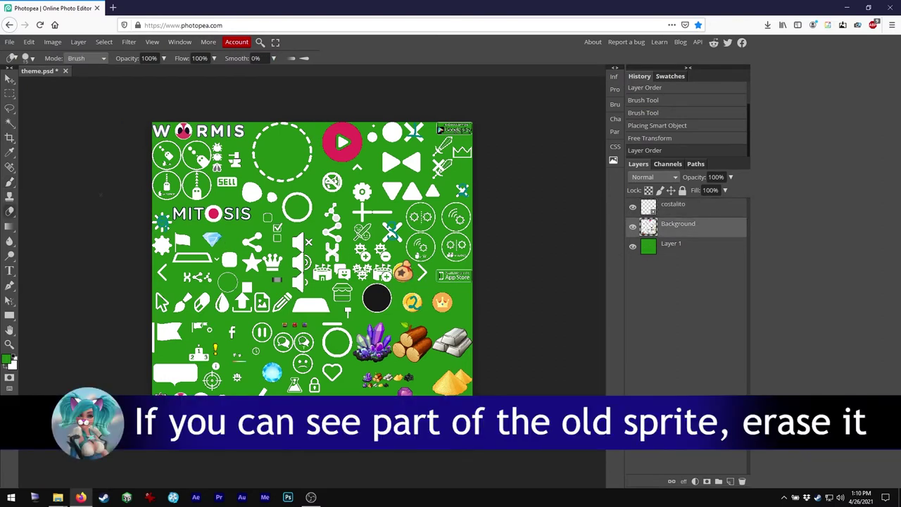
right_click(9, 215)
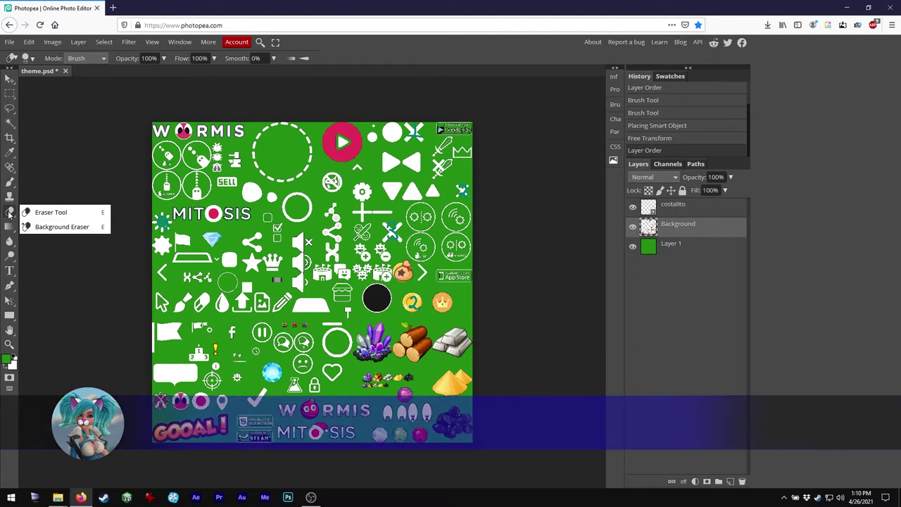
left_click(51, 212)
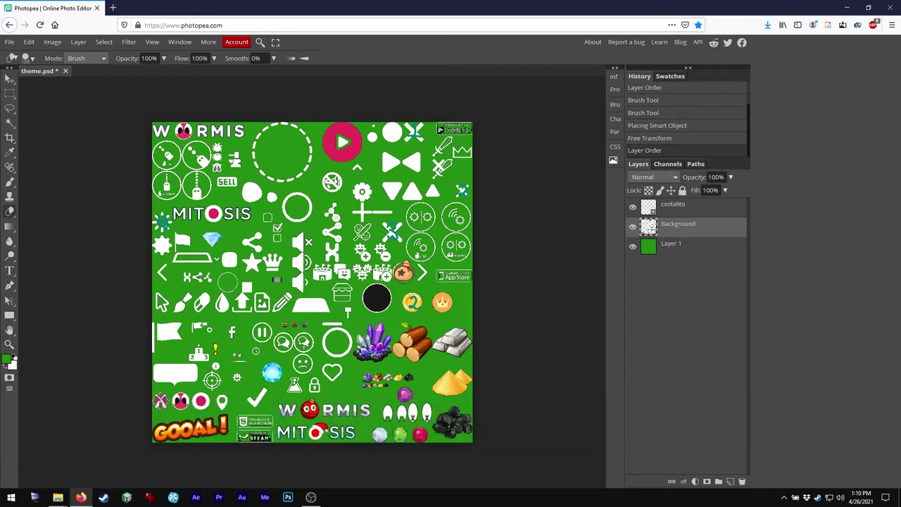
left_click(404, 273)
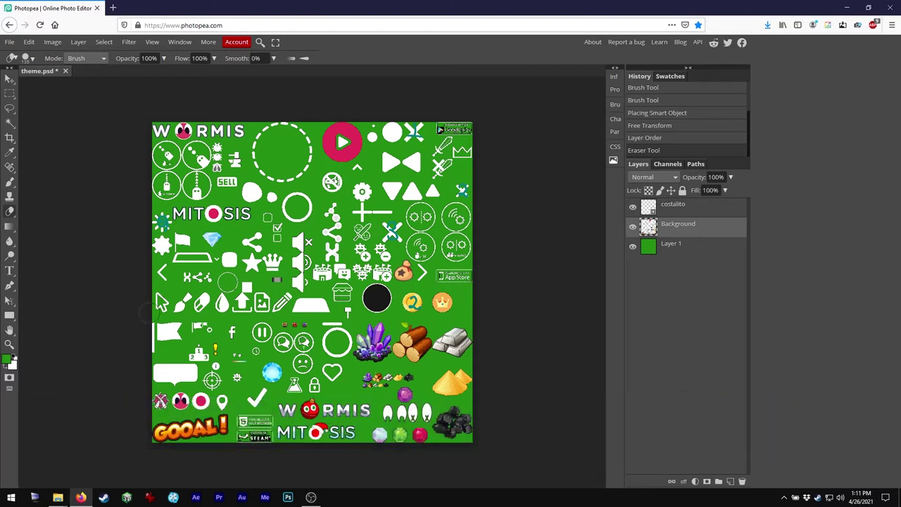
- Place the Carmen Sandiego "Where in the World" image from the Subir folder into the theme document
mouse_move(58, 497)
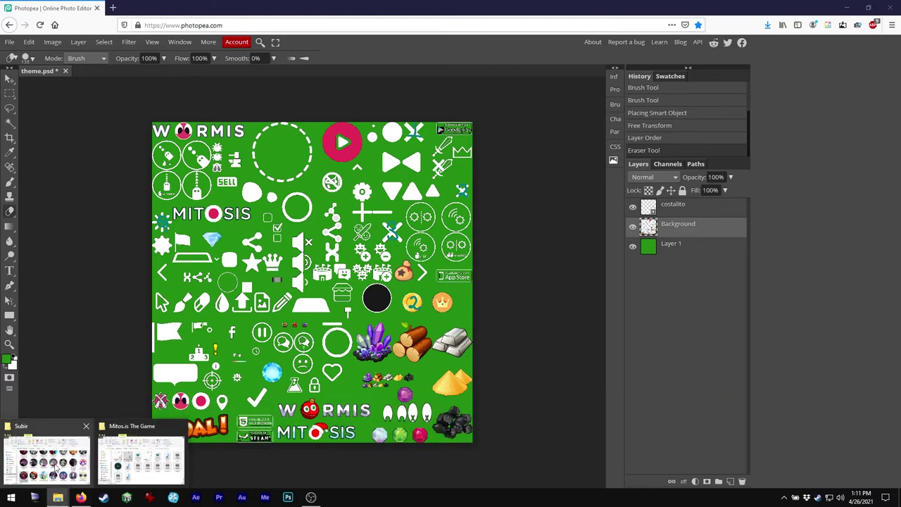
left_click(54, 464)
left_click_drag(159, 296, 525, 160)
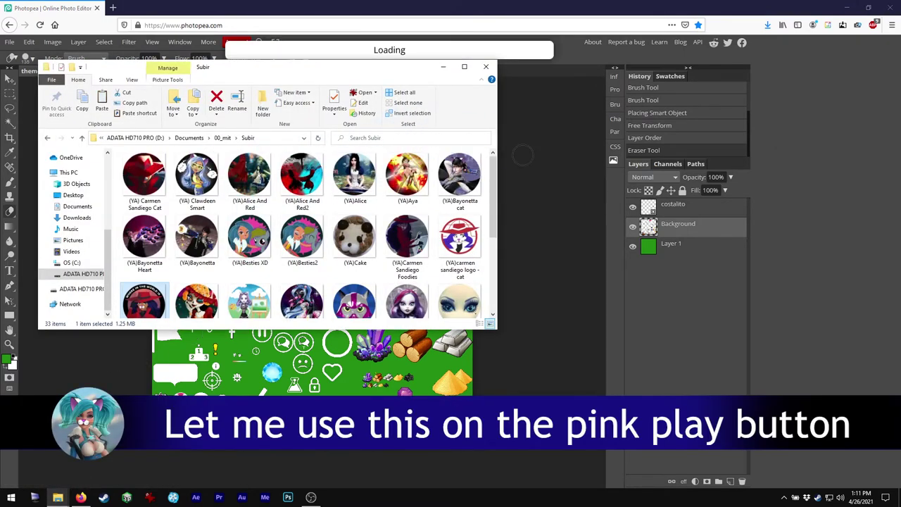
left_click(550, 13)
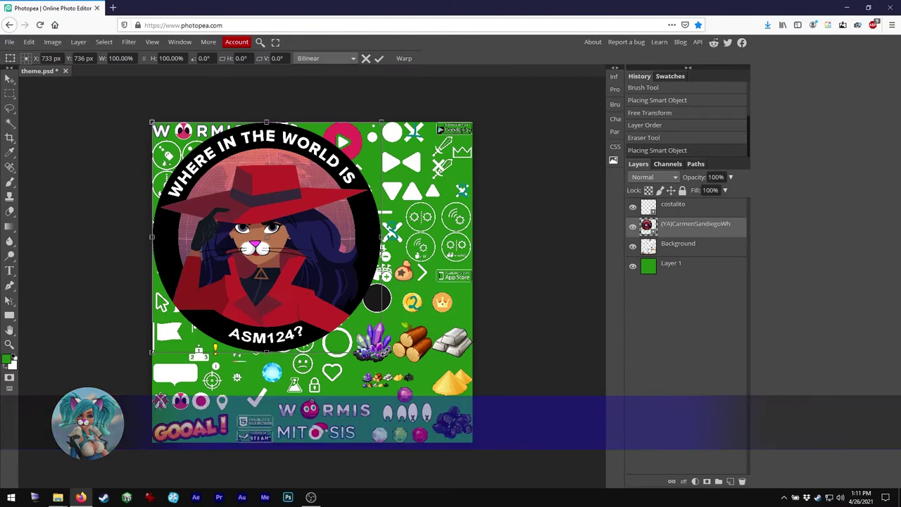
- Scale the Carmen Sandiego image to about 18% and align it over the pink play button, applying the transform
left_click_drag(381, 351, 366, 142)
mouse_move(307, 142)
left_mouse_down()
mouse_move(329, 142)
mouse_move(320, 142)
left_mouse_up()
key("Left")
key("Left")
key("Up")
key("Up")
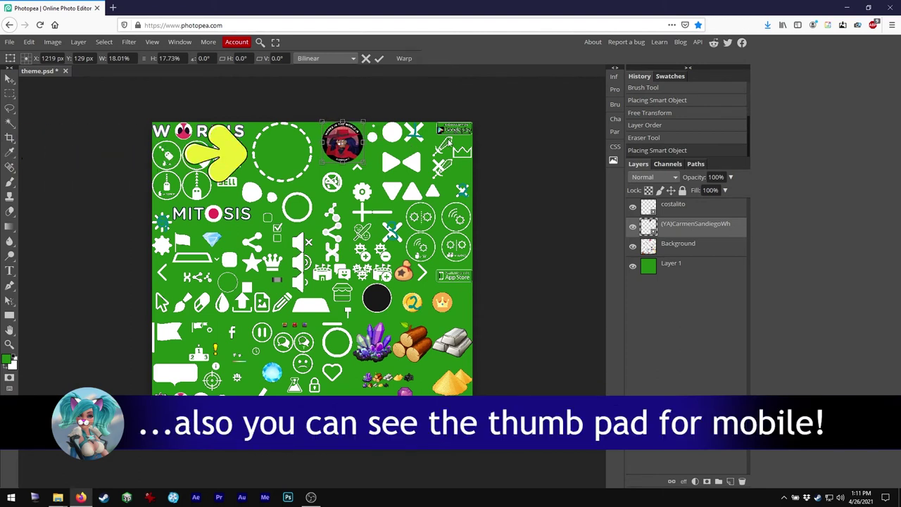
key("Up")
left_click(379, 58)
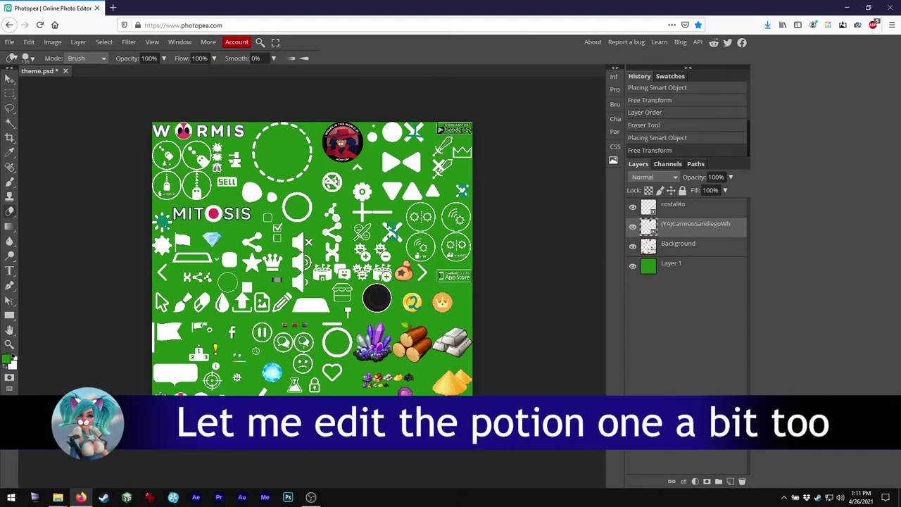
- Set the foreground colour to light blue 7997dc and brush it over the inside of the black potion circle on the Background layer
left_click(7, 359)
mouse_move(192, 199)
left_mouse_down()
mouse_move(191, 171)
mouse_move(143, 160)
mouse_move(135, 167)
mouse_move(128, 145)
left_mouse_up()
left_click(163, 162)
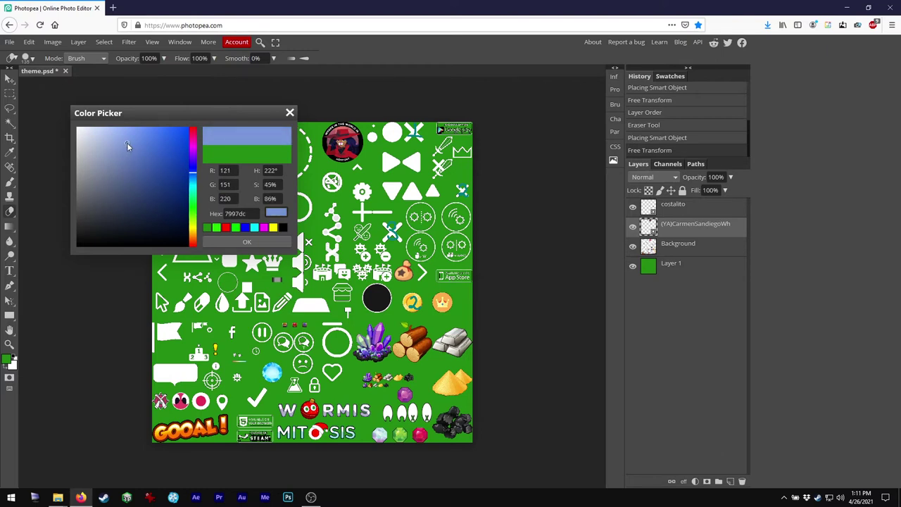
left_click(224, 242)
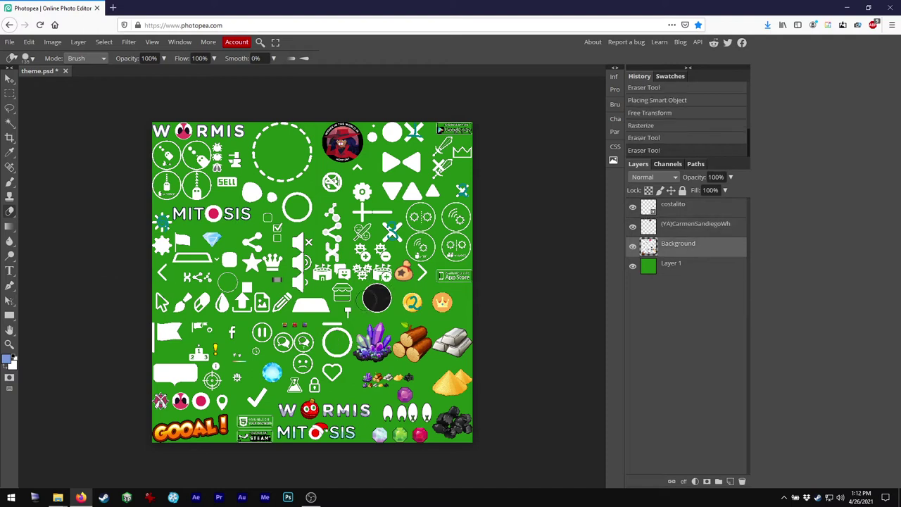
key("b")
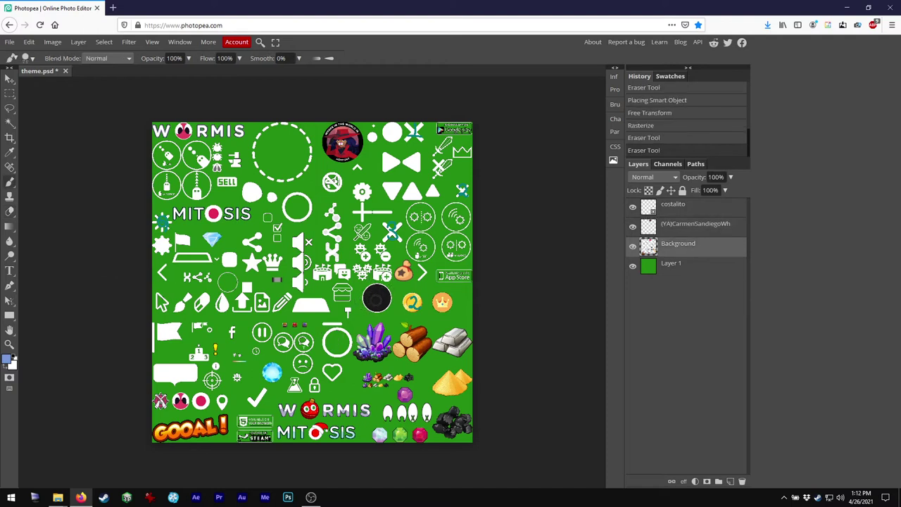
left_click_drag(377, 297, 375, 297)
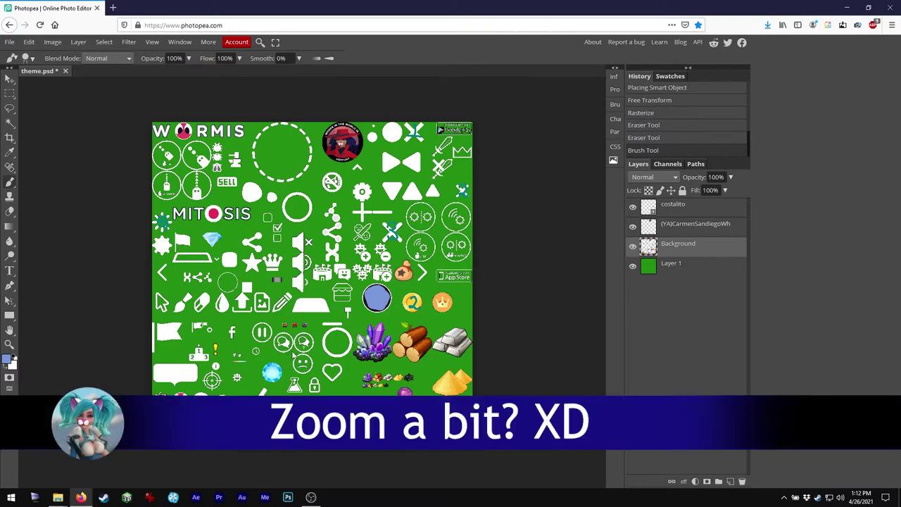
- Switch the foreground colour to white and brush over the sad-face icon, extending puffy cheeks outside its circle
key("ctrl+plus")
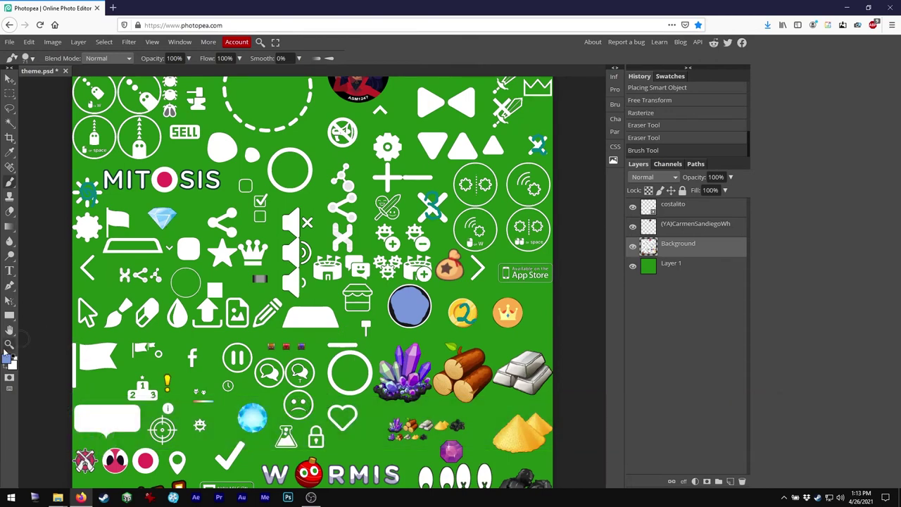
left_click(5, 367)
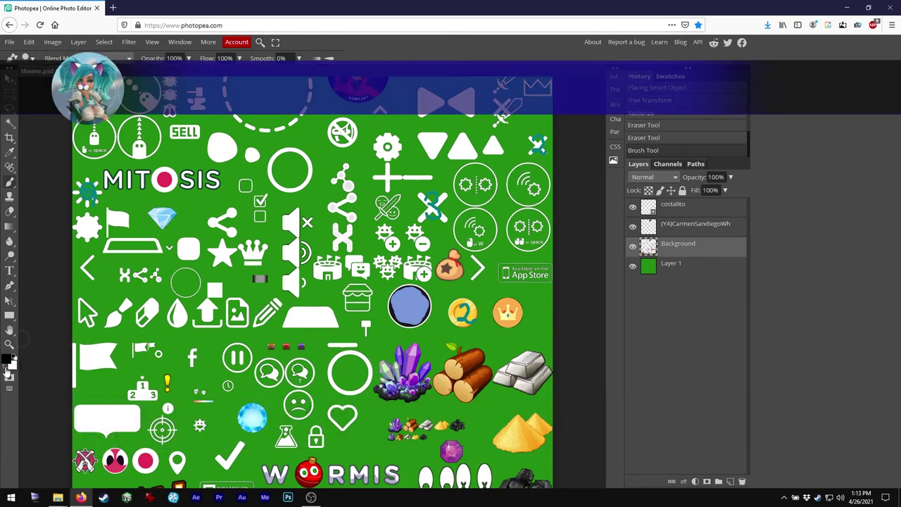
left_click(12, 365)
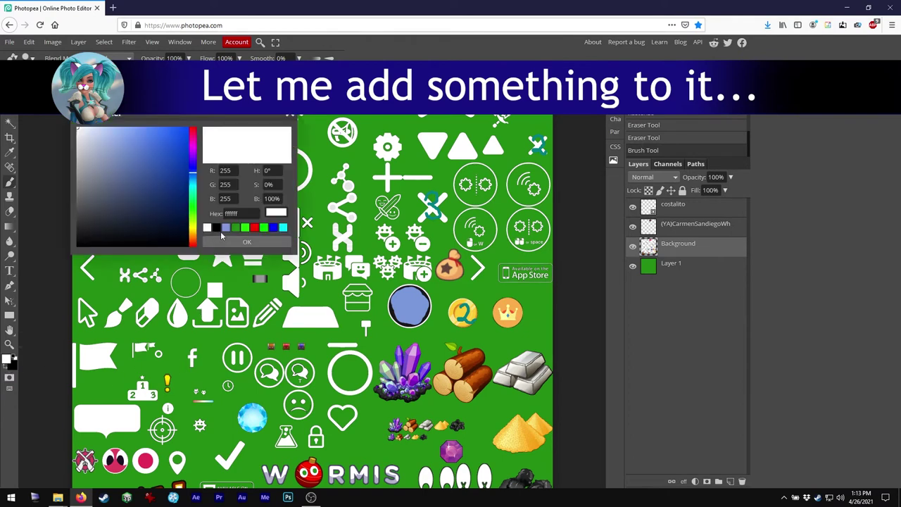
left_click(247, 241)
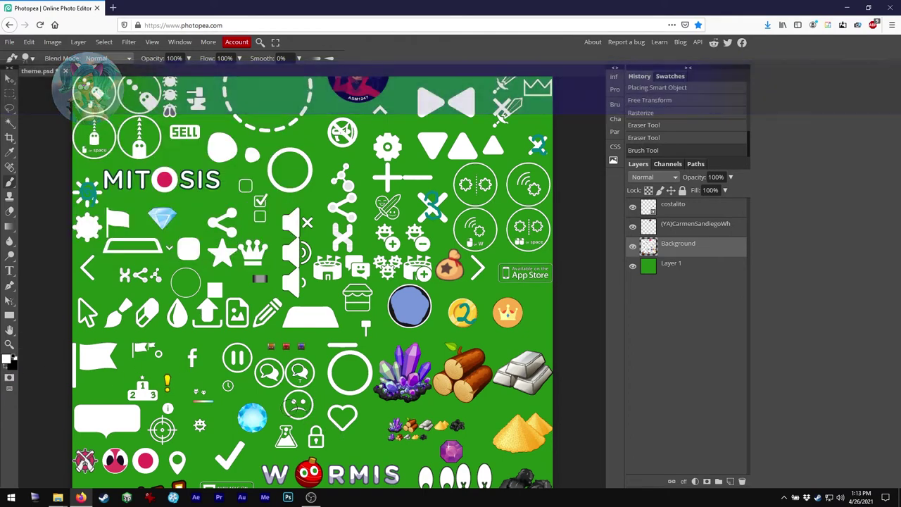
mouse_move(277, 408)
left_mouse_down()
mouse_move(302, 409)
mouse_move(284, 411)
left_mouse_up()
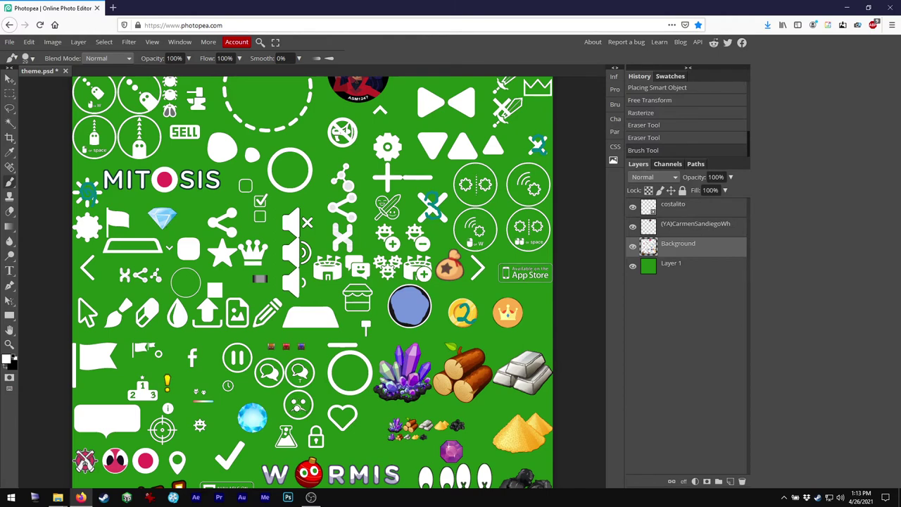
left_click(298, 408)
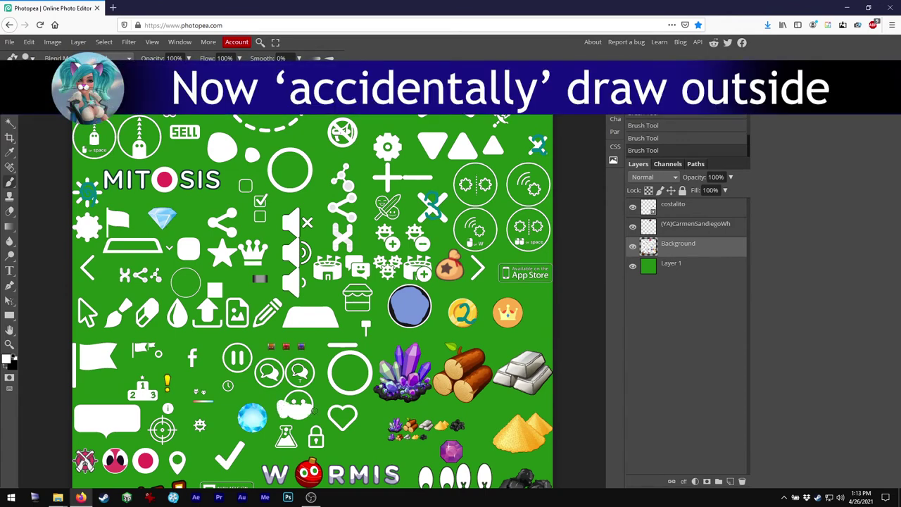
left_click_drag(310, 403, 310, 412)
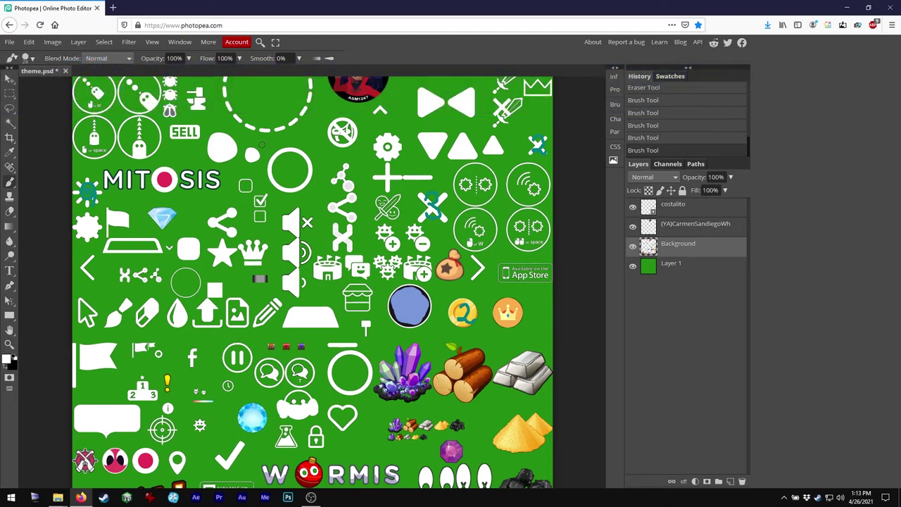
- Swap the foreground colour to black and brush a cat mouth and whiskers onto the white face icon
left_click(14, 359)
left_click(304, 408)
left_click_drag(311, 406, 320, 406)
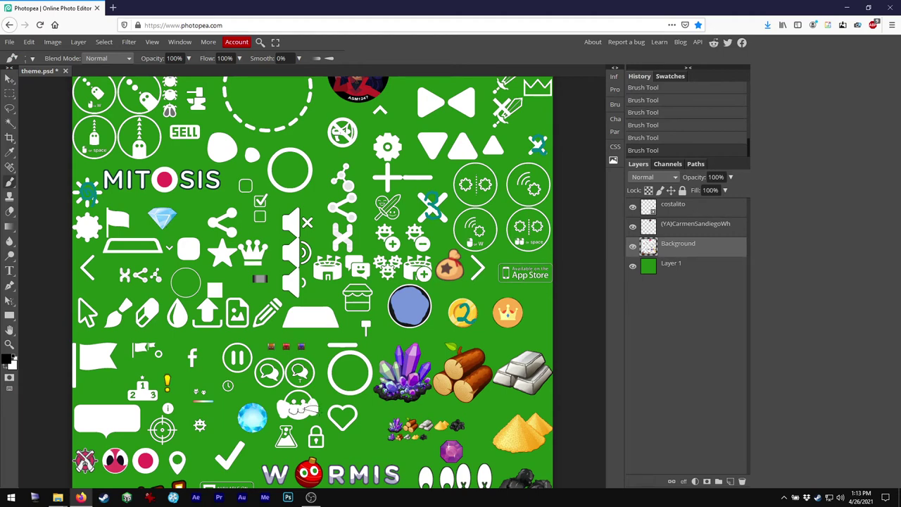
left_click_drag(296, 409, 278, 406)
left_click(301, 409)
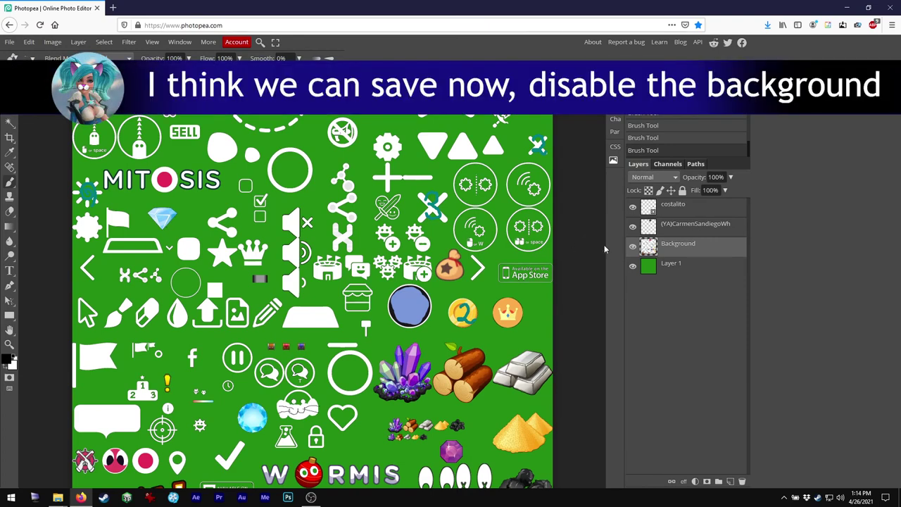
- Hide the green Layer 1 and export the document as theme.png at 2048 by 2048 px and 100% quality, saving the file
left_click(633, 267)
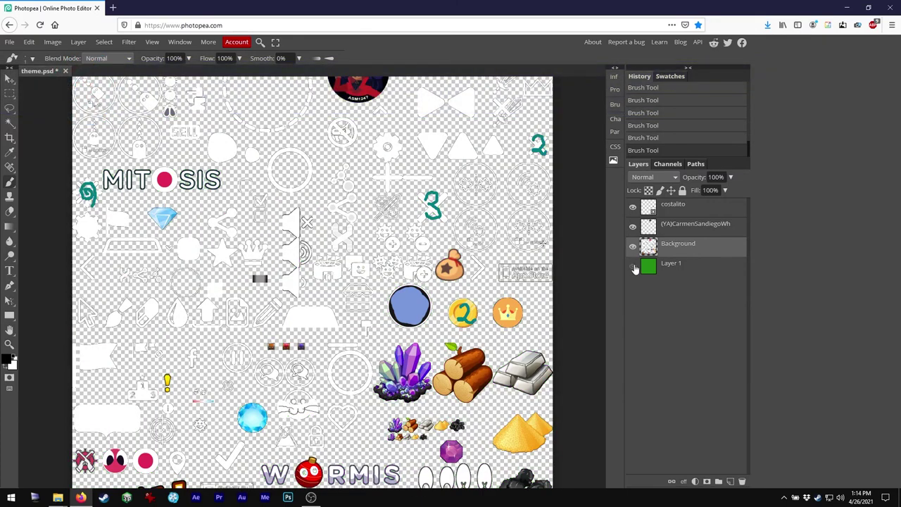
key("ctrl+minus")
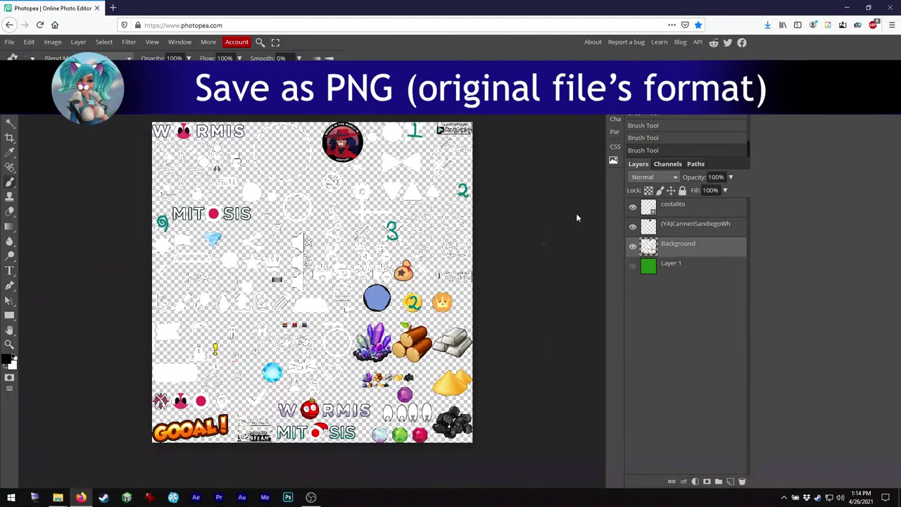
left_click(10, 42)
mouse_move(45, 182)
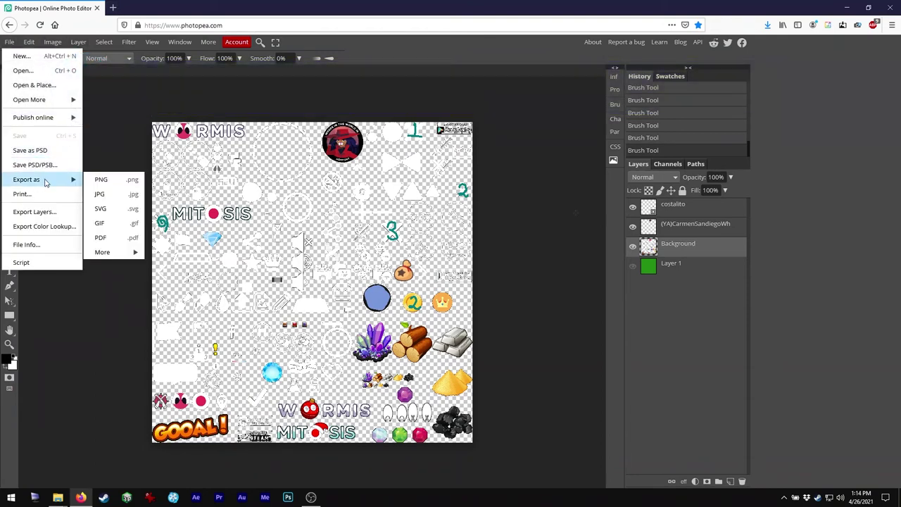
left_click(104, 180)
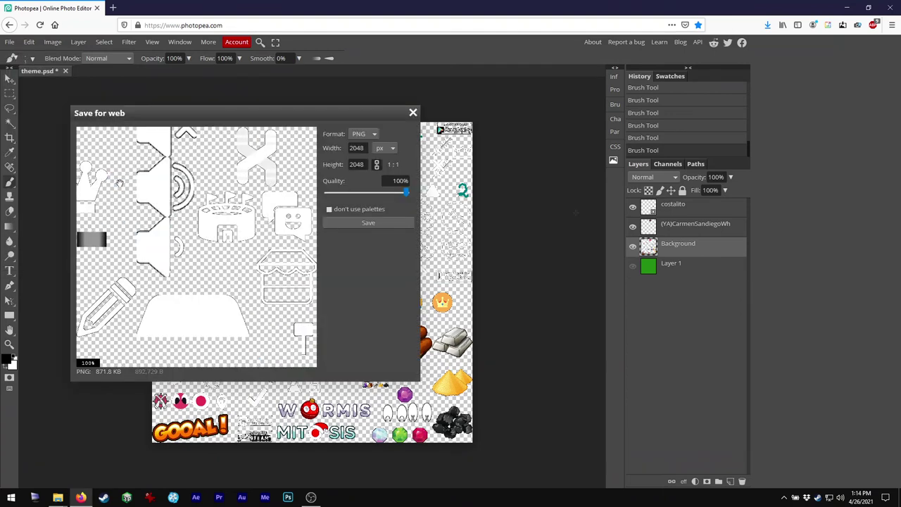
left_click(370, 224)
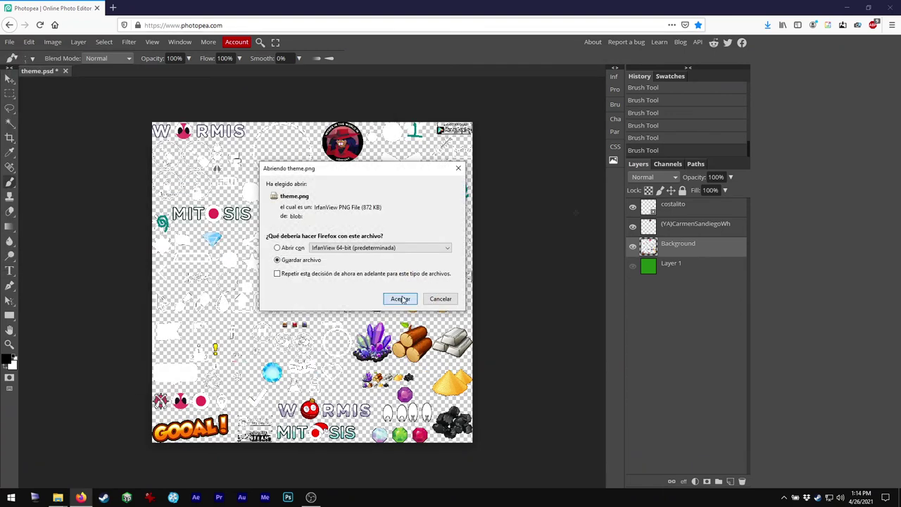
left_click(401, 298)
- Copy the exported theme file from Downloads into the Mitos.is The Game folder, replacing the existing file
left_click(768, 25)
left_click(760, 46)
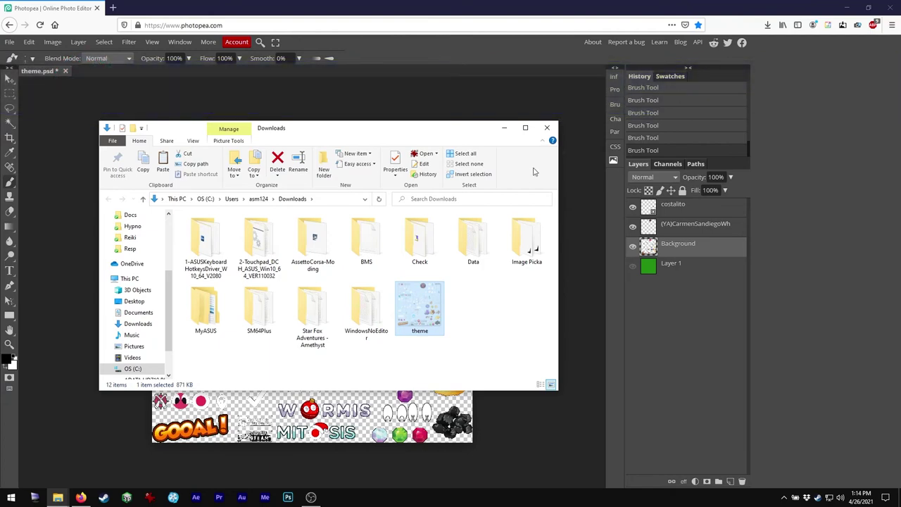
left_click(548, 129)
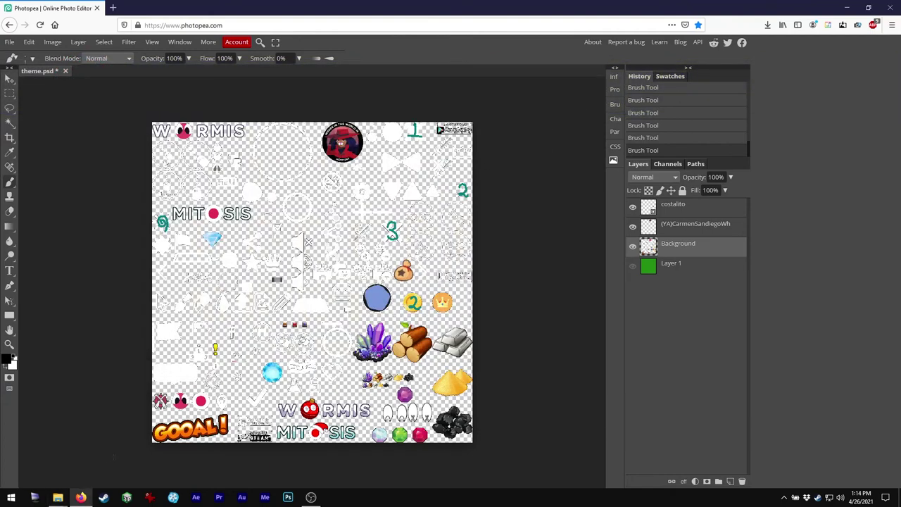
mouse_move(58, 500)
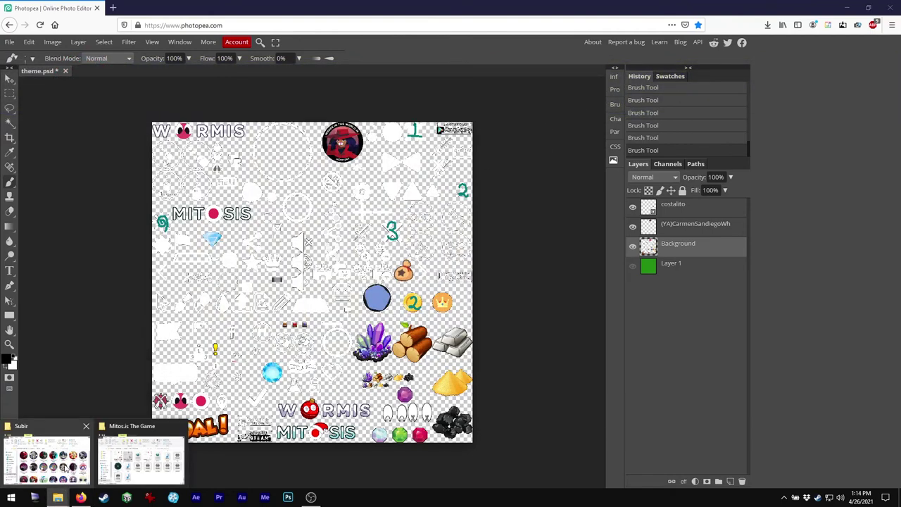
left_click(138, 458)
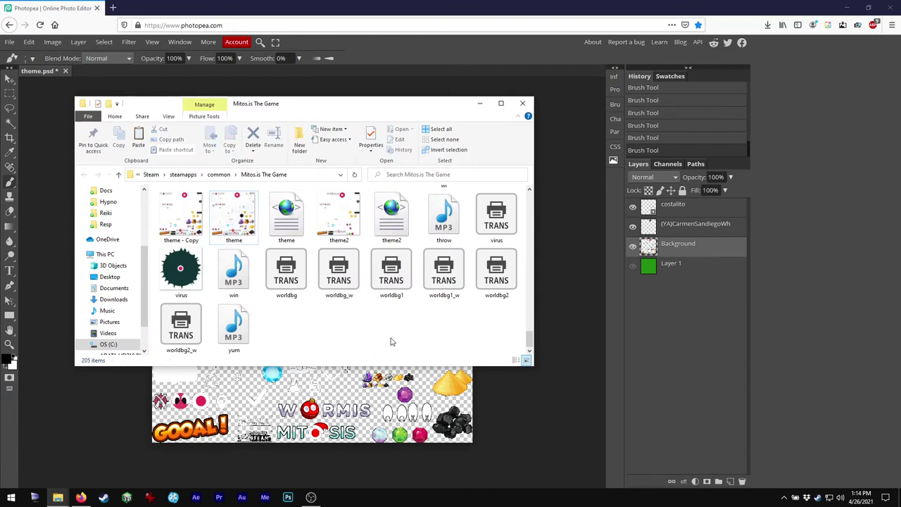
key("ctrl+v")
left_click(459, 177)
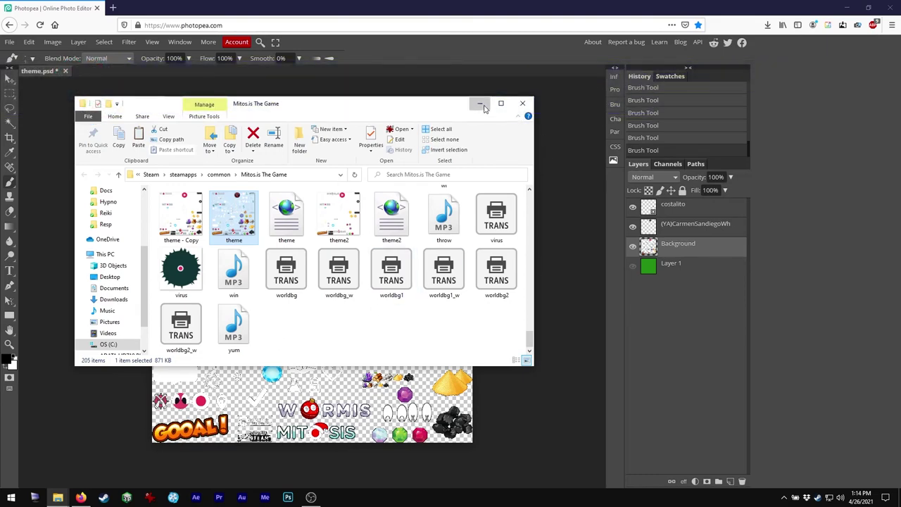
- Minimize the open windows and launch Mitos.is The Game from the desktop
left_click(481, 104)
left_click(847, 8)
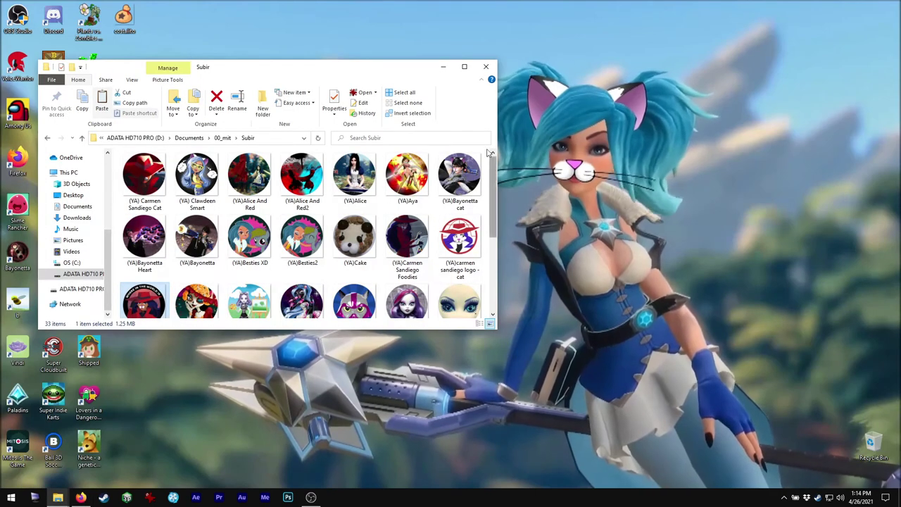
left_click(444, 66)
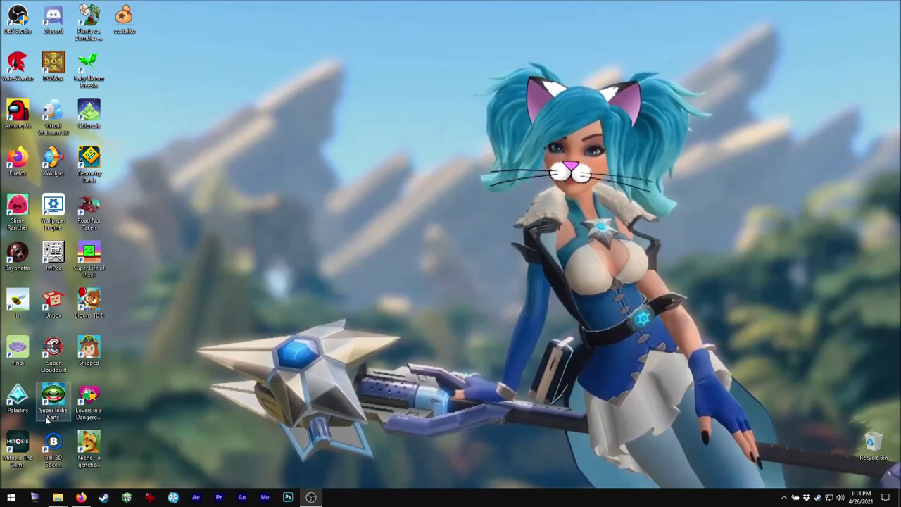
double_click(12, 445)
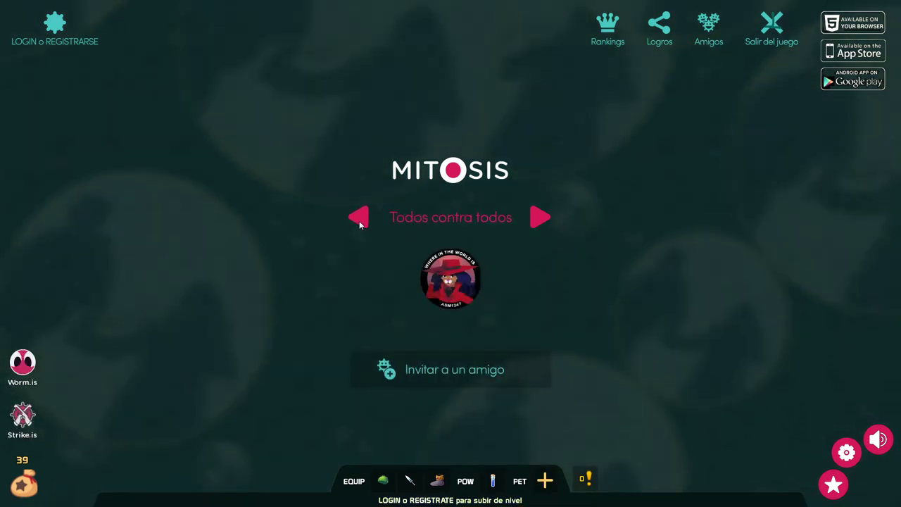
- Browse through the game modes to examine the replaced play button and coin icons
left_click(359, 221)
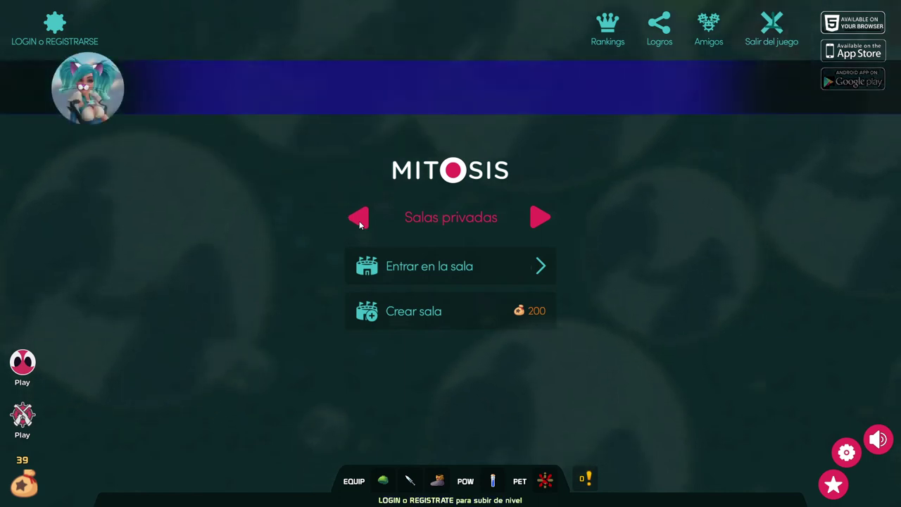
left_click(360, 220)
left_click(360, 220)
left_click(359, 220)
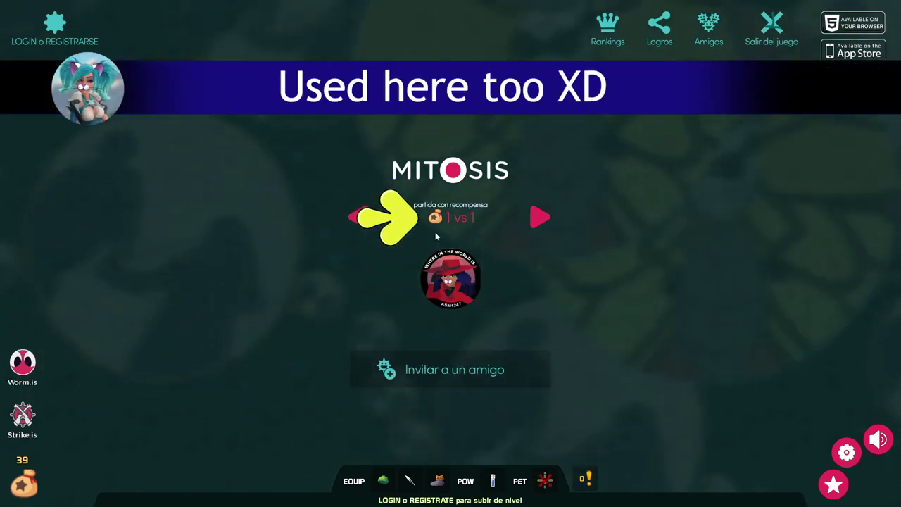
left_click(541, 218)
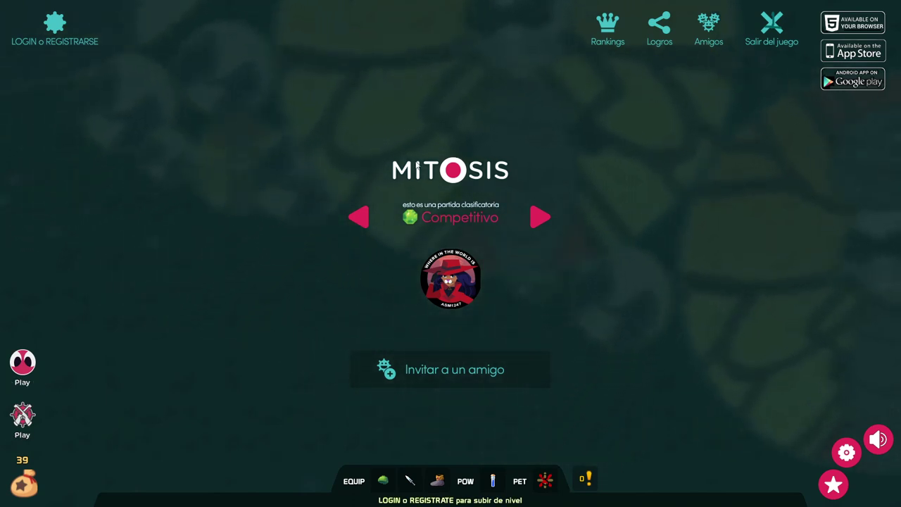
left_click(540, 217)
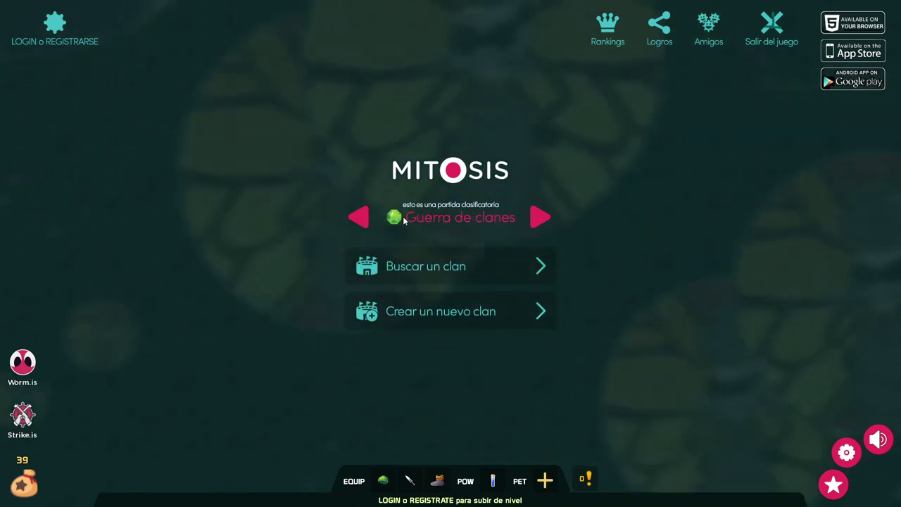
left_click(542, 219)
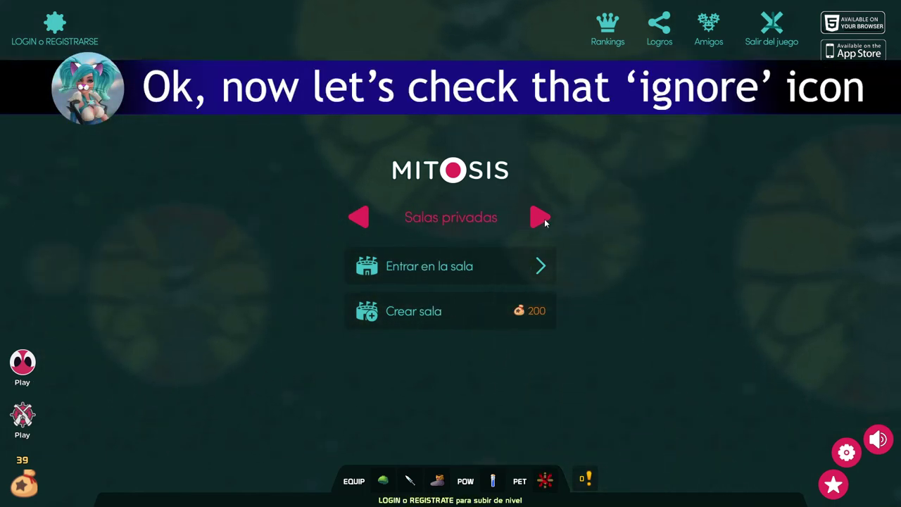
left_click(540, 220)
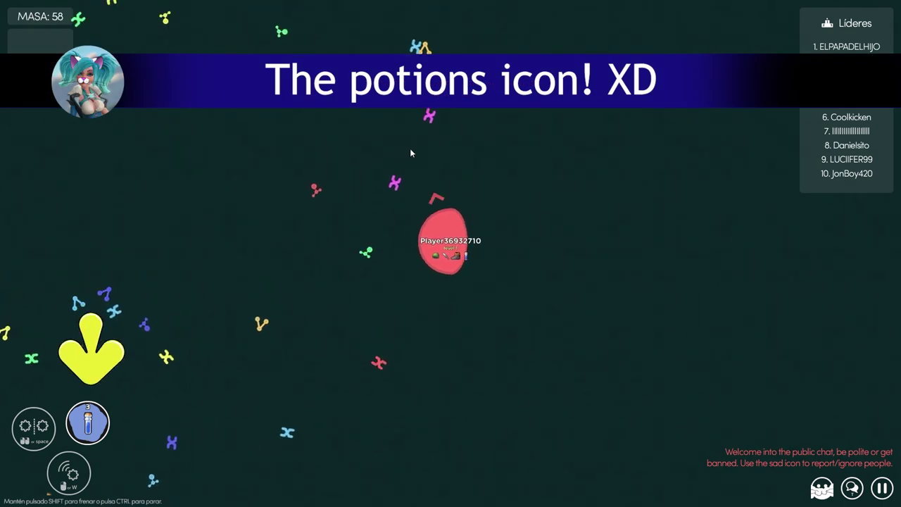
- Split the cell a few times in a match while checking the potion and ignore icons, and quit the game
key("space")
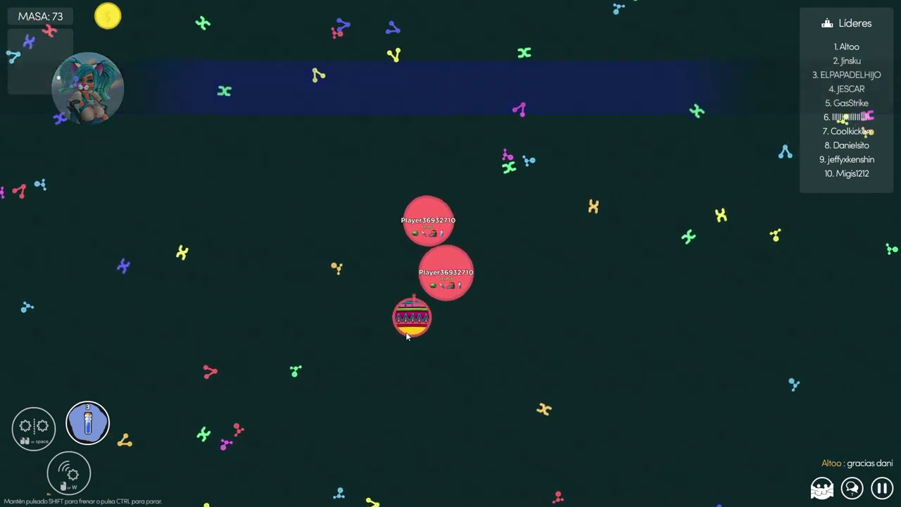
key("space")
key("space")
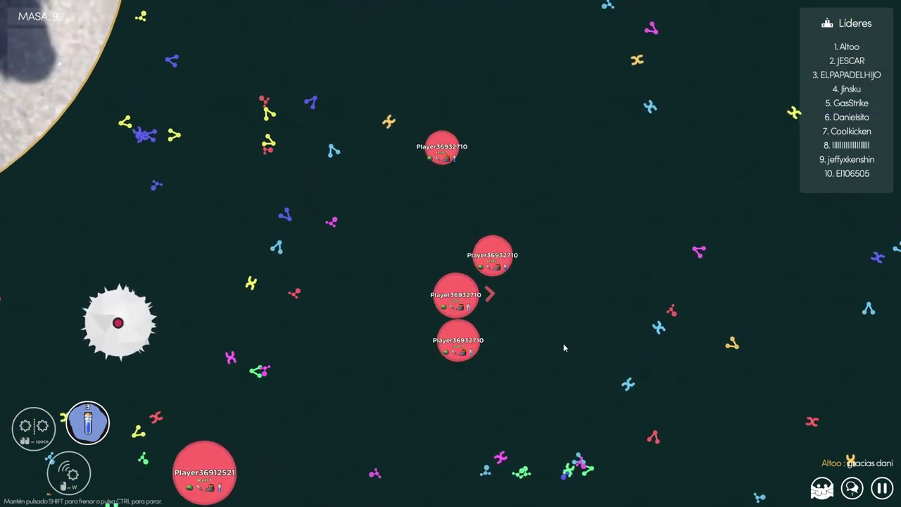
key("alt+F4")
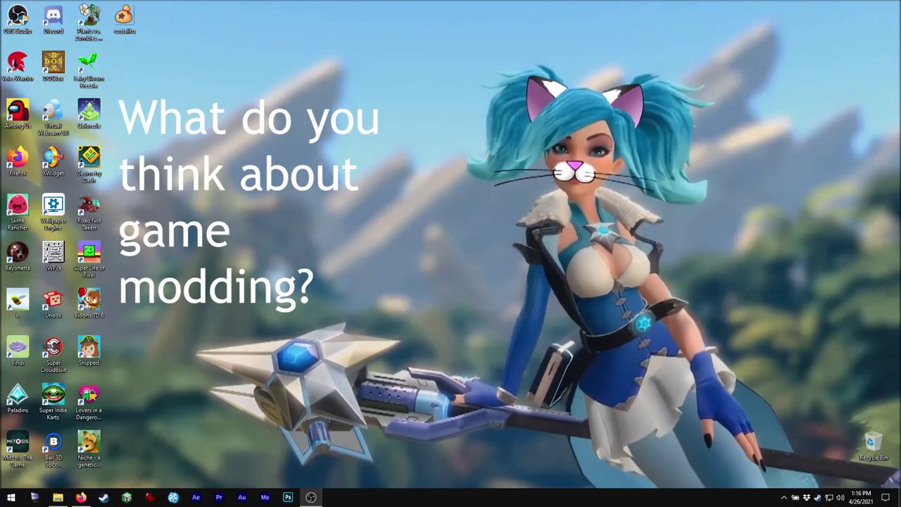